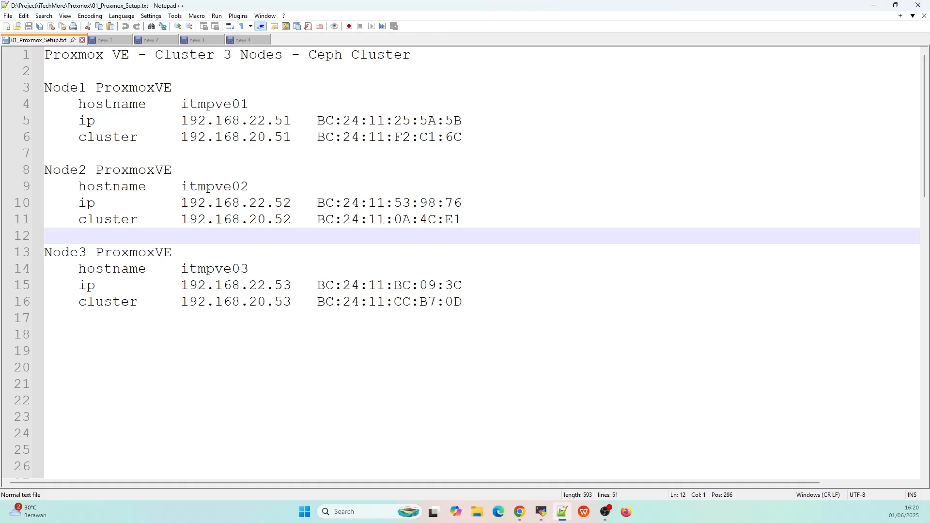
# - Leave the Notepad++ node notes and bring up the Proxmox web UI showing itmpve01's disks
pyautogui.hotkey('alt', 'Tab')
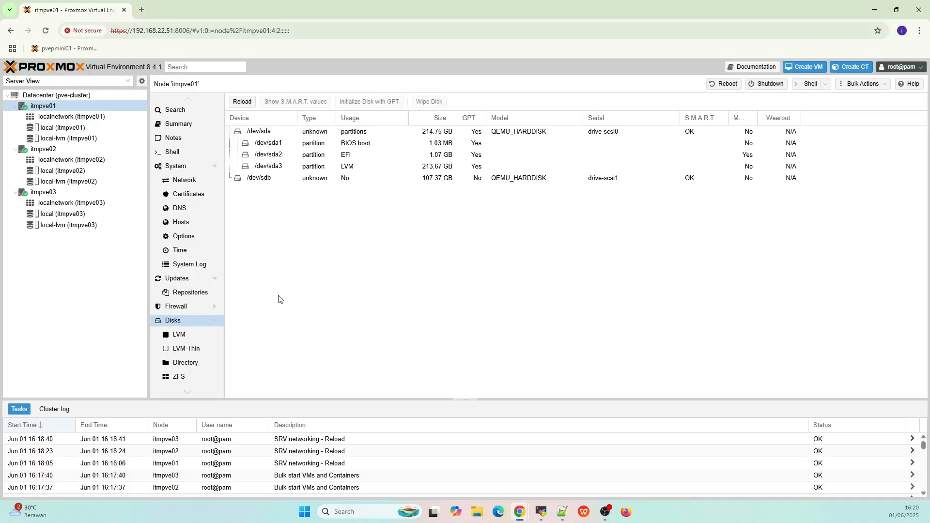
pyautogui.click(63, 96)
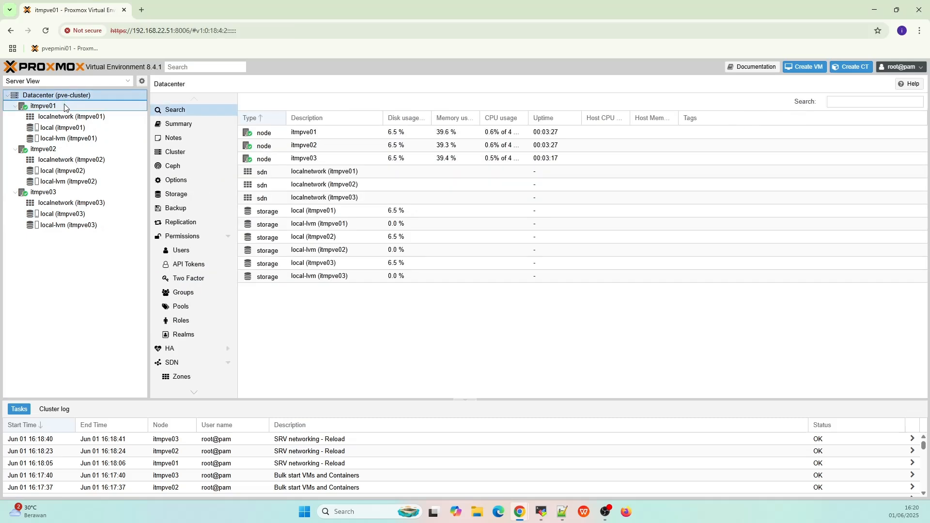
pyautogui.click(65, 106)
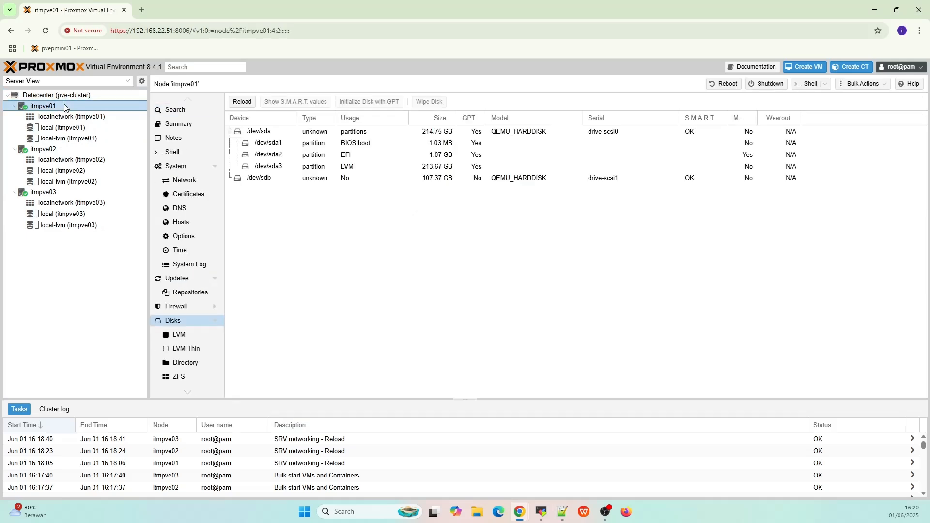
pyautogui.click(61, 149)
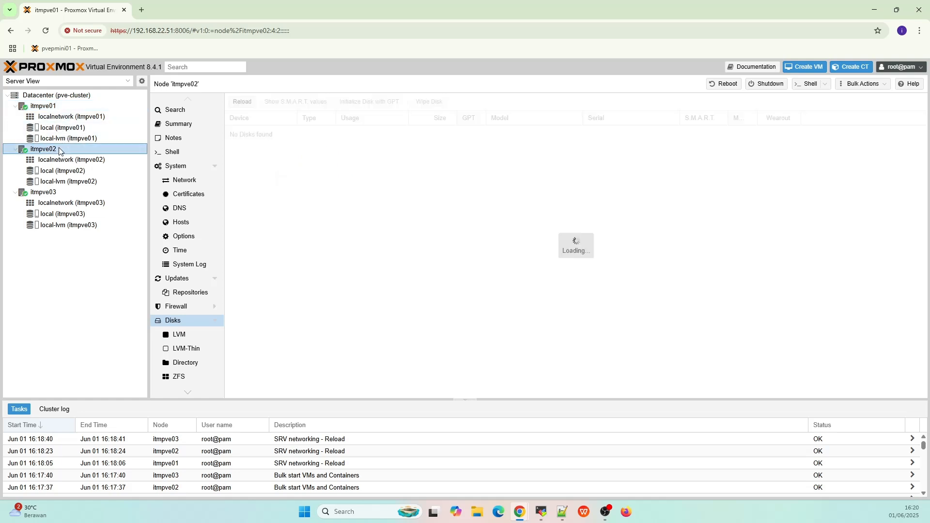
pyautogui.click(57, 193)
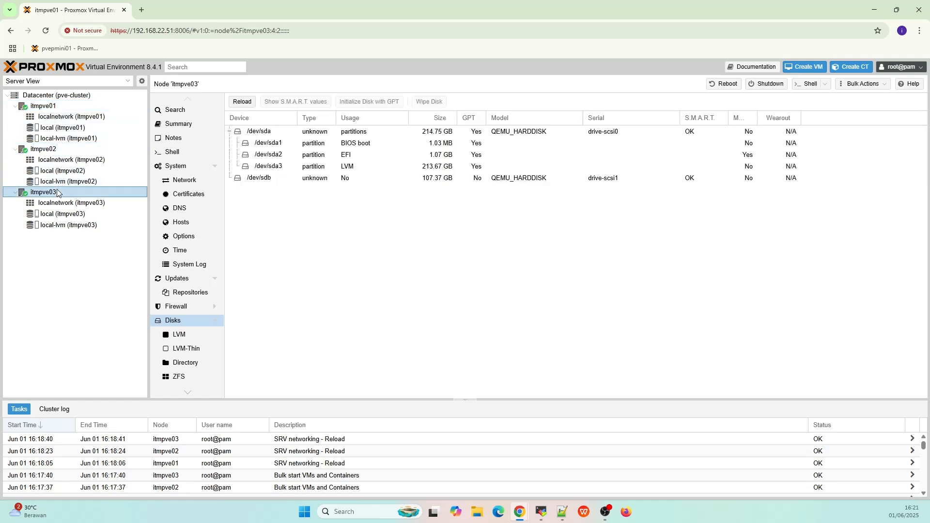
pyautogui.click(43, 106)
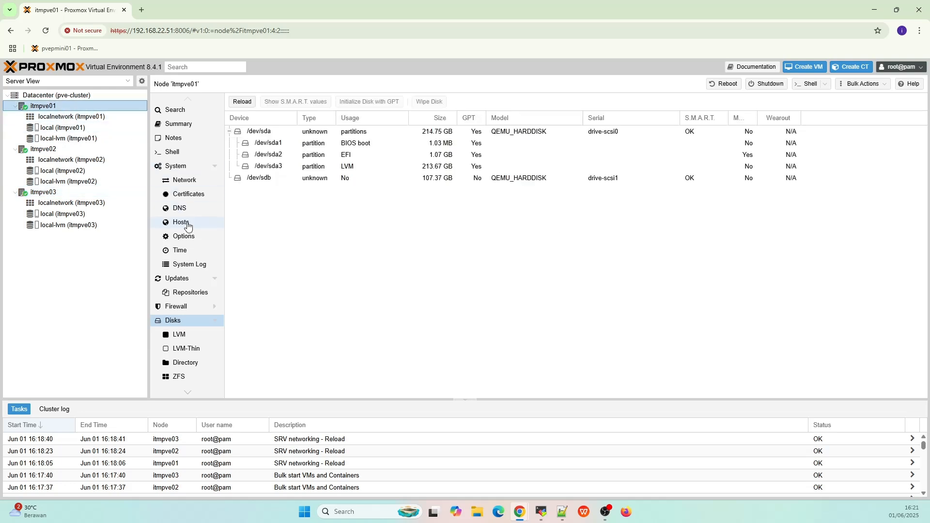
pyautogui.click(198, 320)
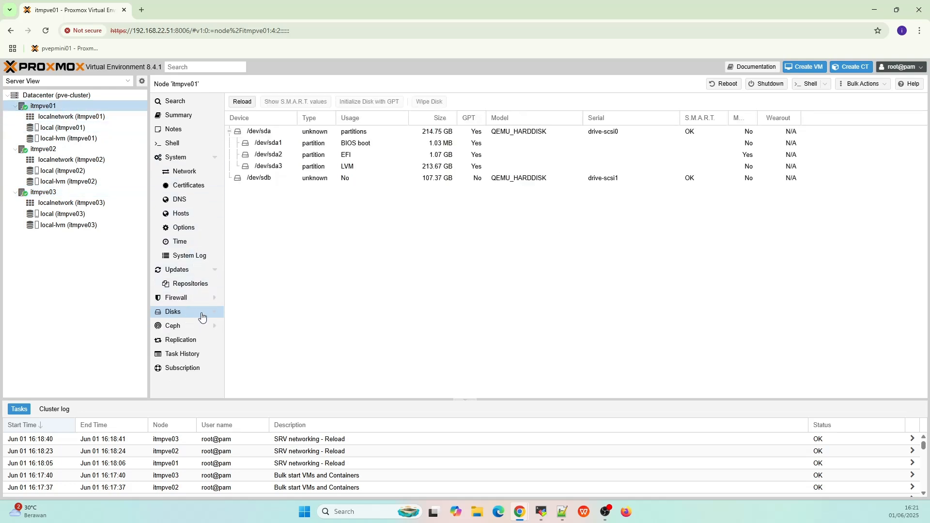
pyautogui.click(264, 180)
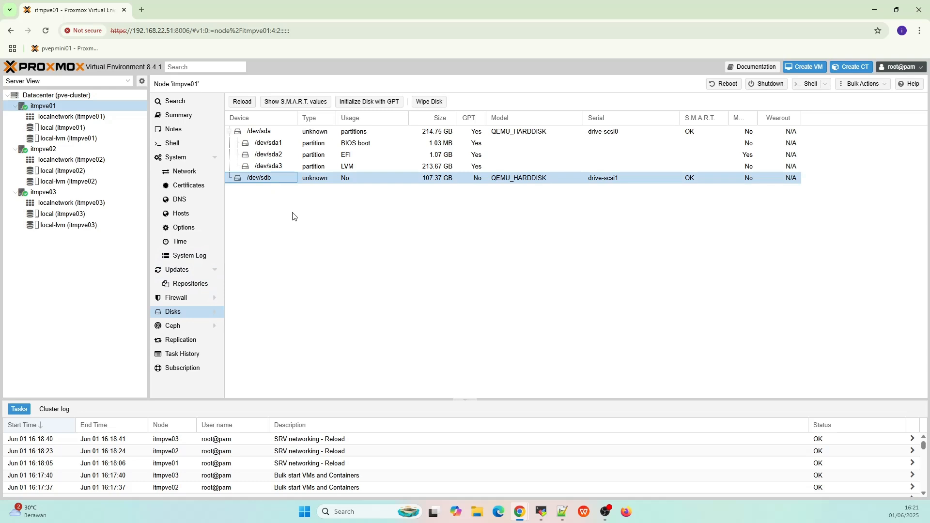
pyautogui.click(94, 150)
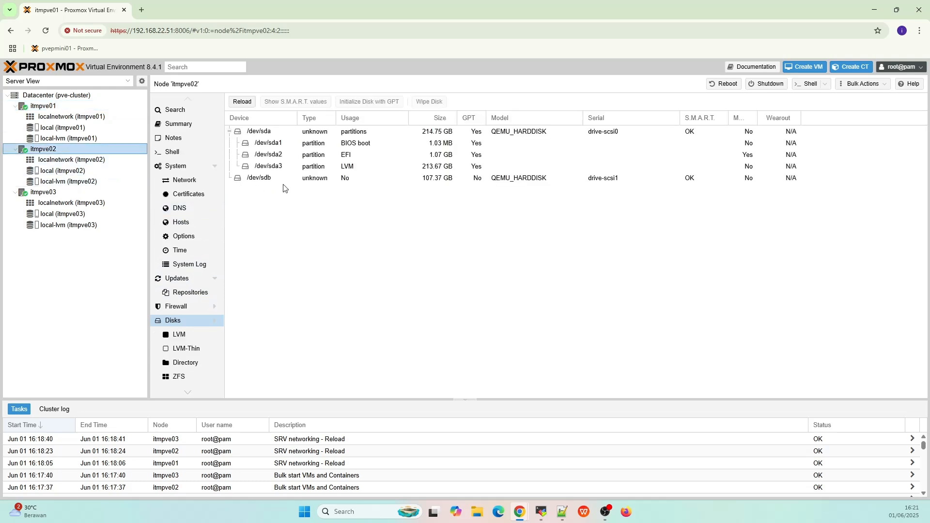
pyautogui.click(92, 195)
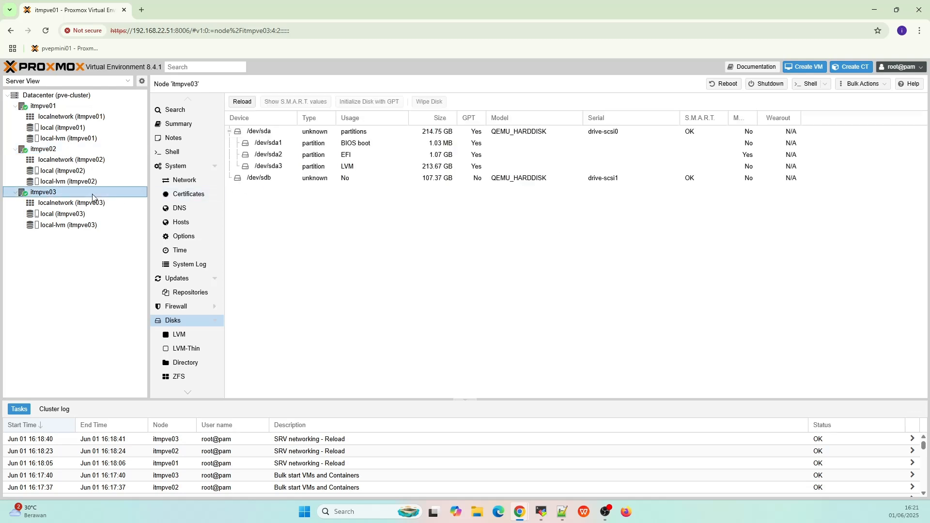
pyautogui.click(247, 180)
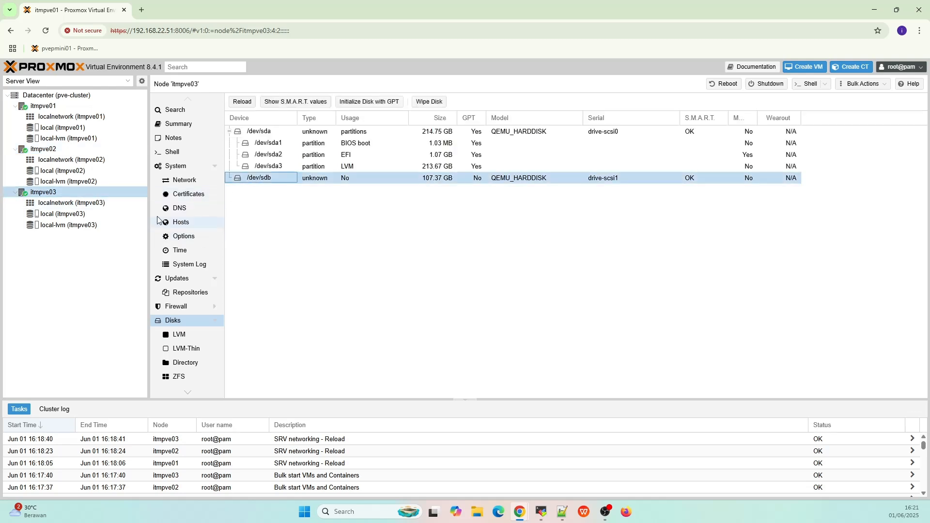
pyautogui.click(69, 107)
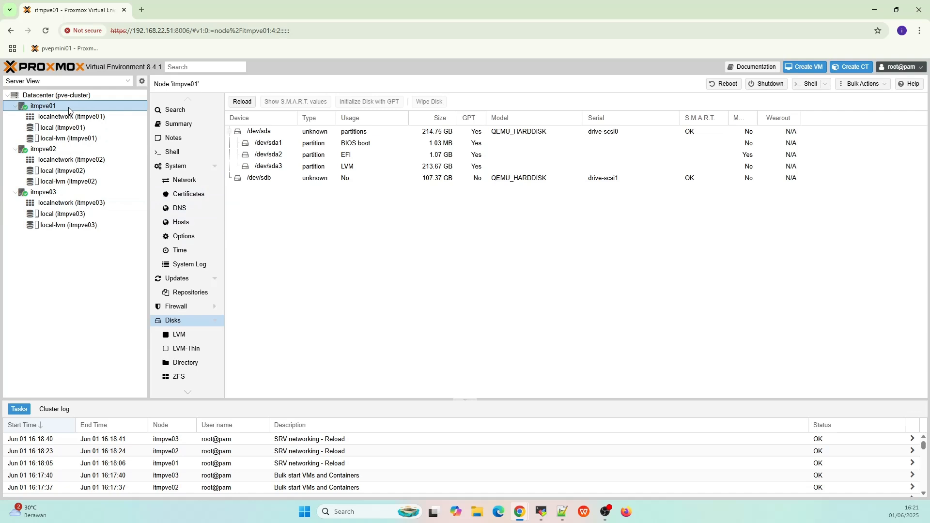
# - Inspect the vmbr2 bridge on itmpve01, itmpve02 and itmpve03, ending on itmpve01's network list
pyautogui.click(177, 182)
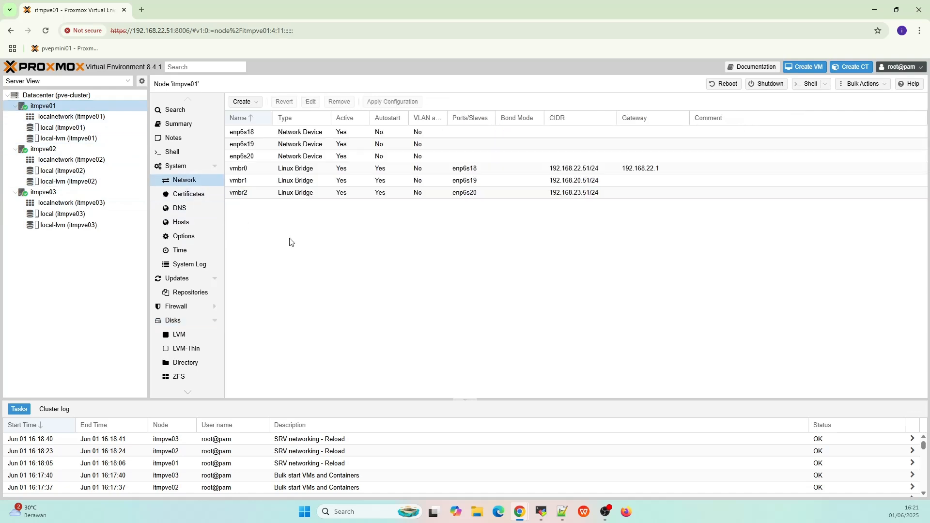
pyautogui.click(304, 193)
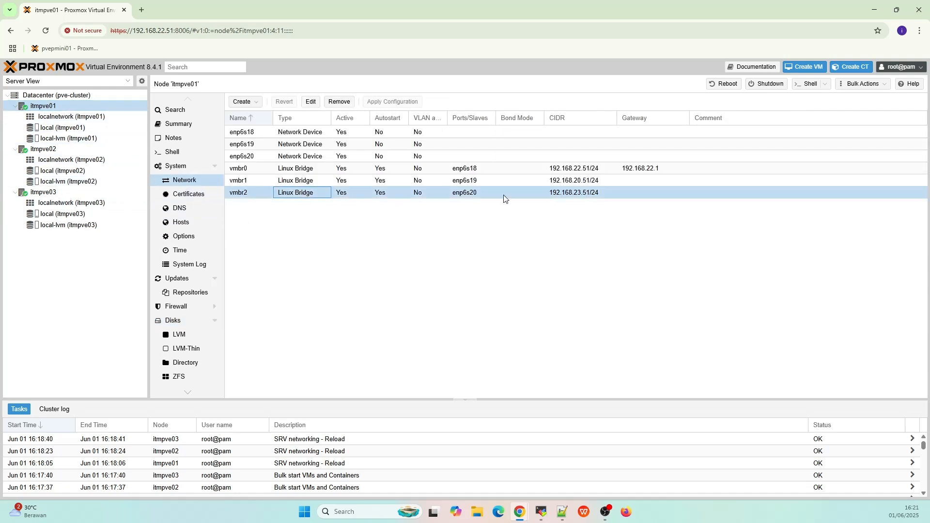
pyautogui.click(92, 151)
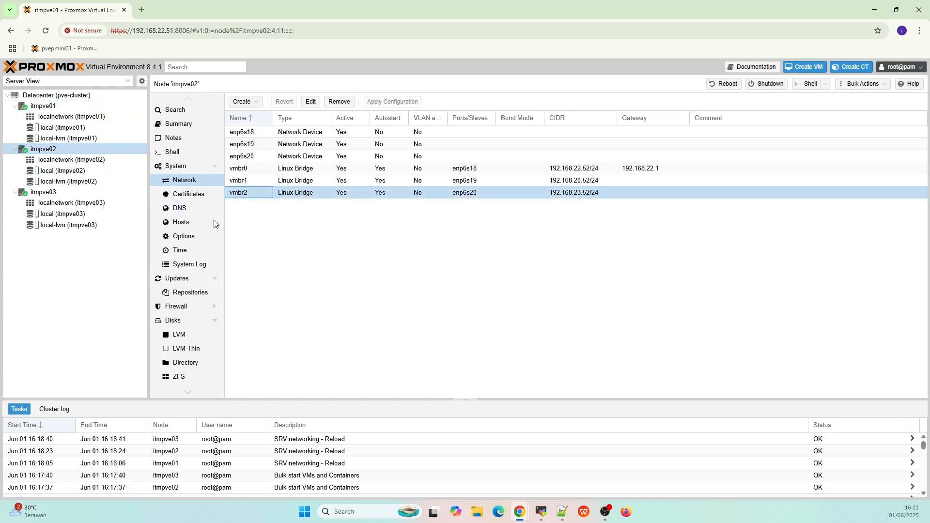
pyautogui.click(46, 192)
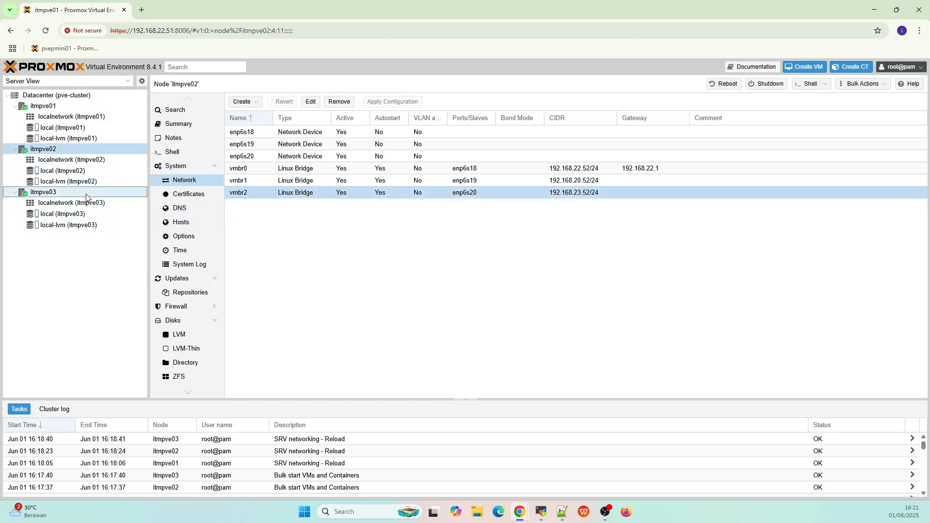
pyautogui.click(241, 193)
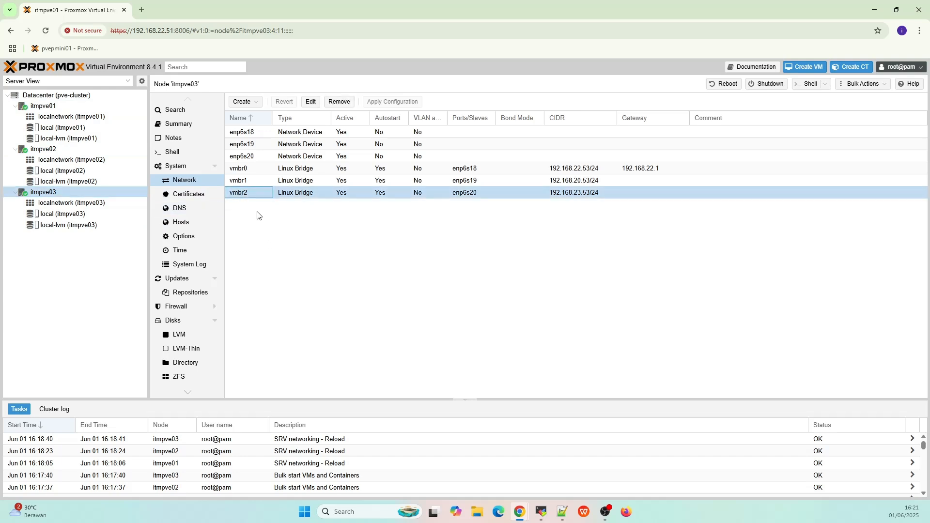
pyautogui.click(98, 105)
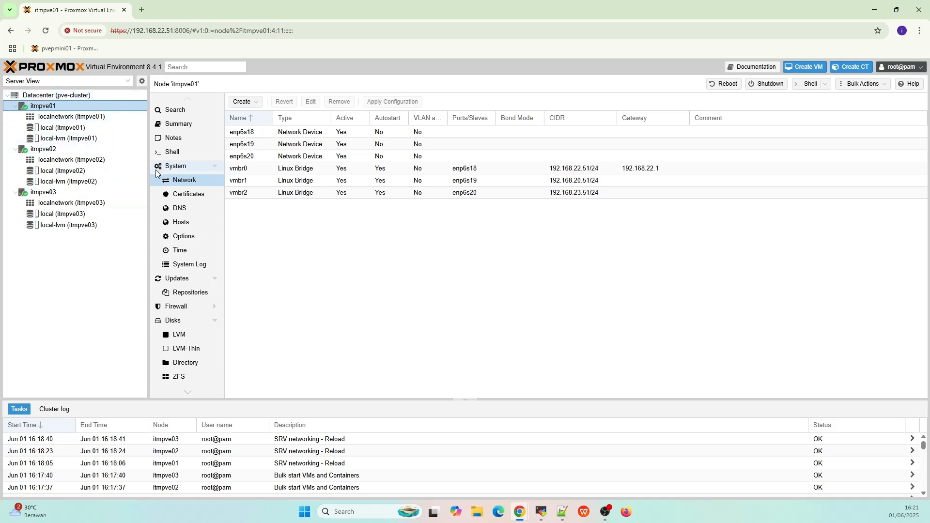
# - Open itmpve01's Ceph setup wizard and choose squid 19.2 with the No-Subscription repository
pyautogui.scroll(-1, 198, 339)
pyautogui.click(208, 335)
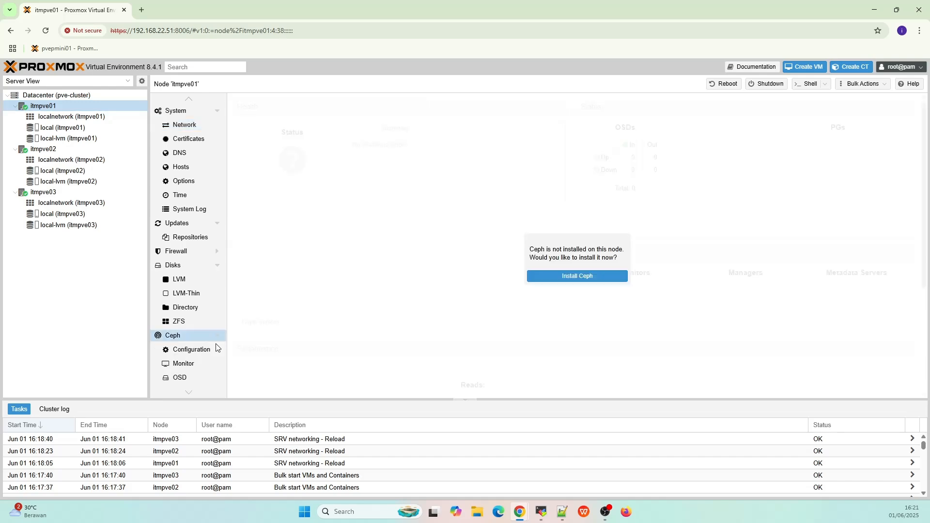
pyautogui.click(556, 276)
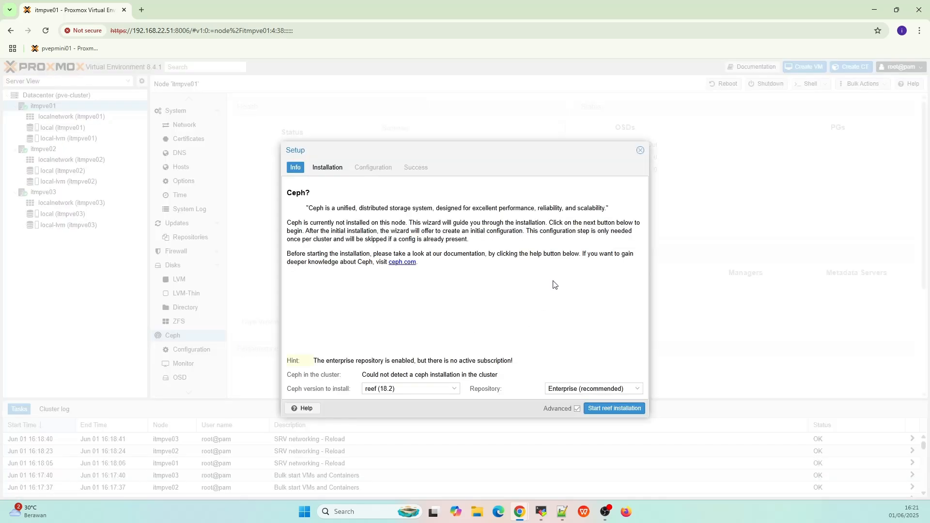
pyautogui.click(455, 389)
pyautogui.click(431, 421)
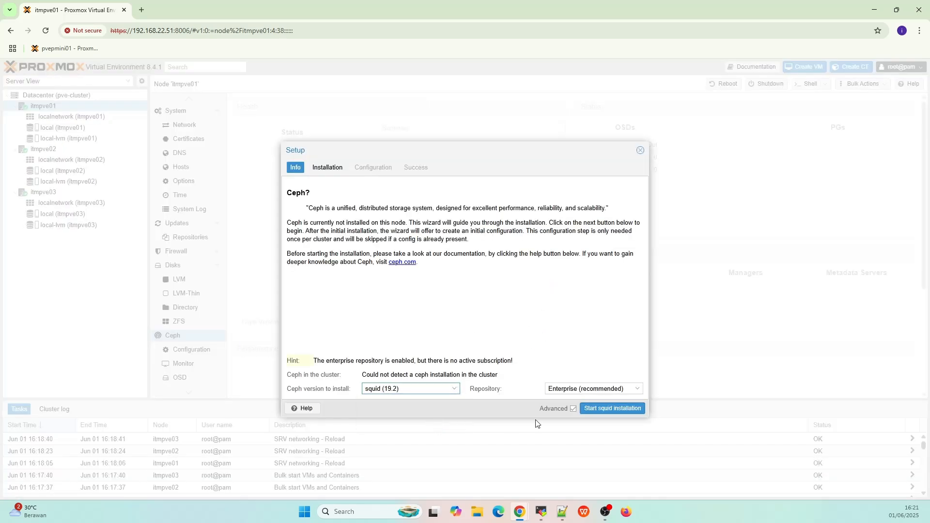
pyautogui.click(640, 389)
pyautogui.click(606, 412)
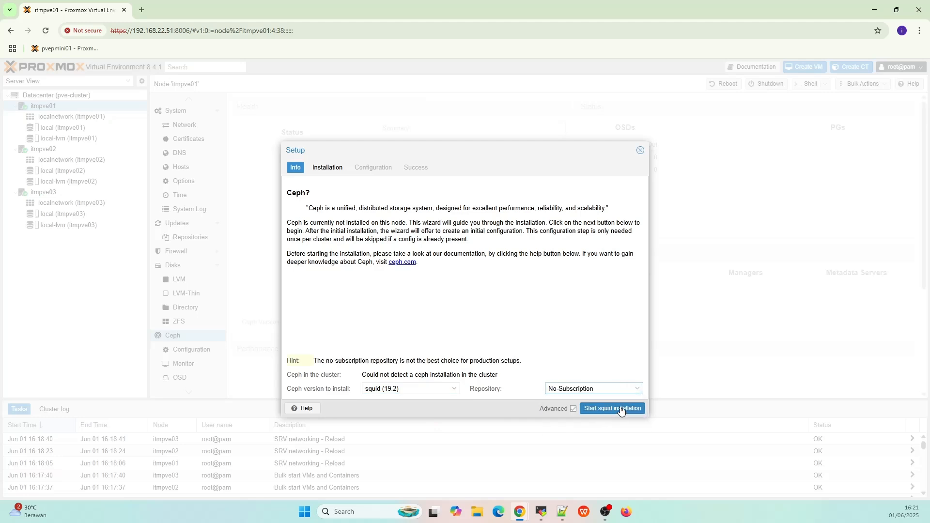
# - Start the squid installation and confirm the package install with Y
pyautogui.click(622, 409)
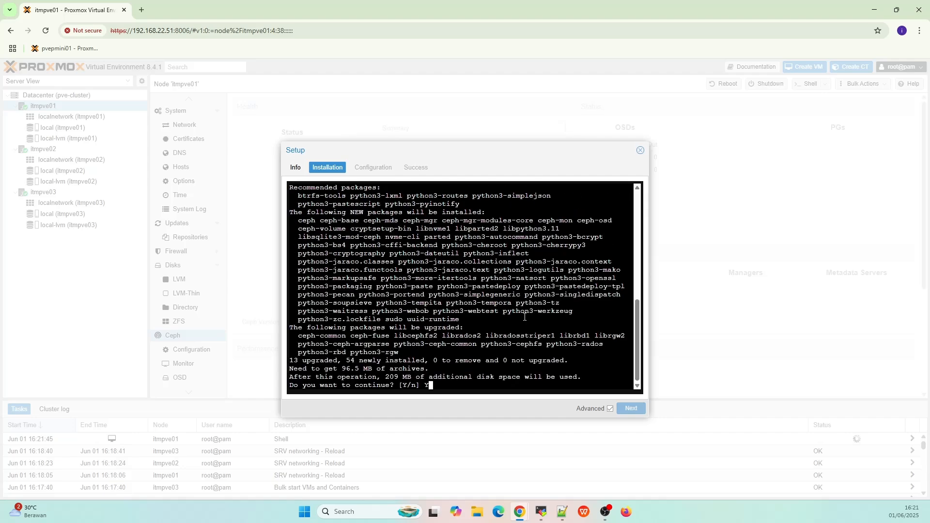
pyautogui.write('Y')
pyautogui.press('Return')
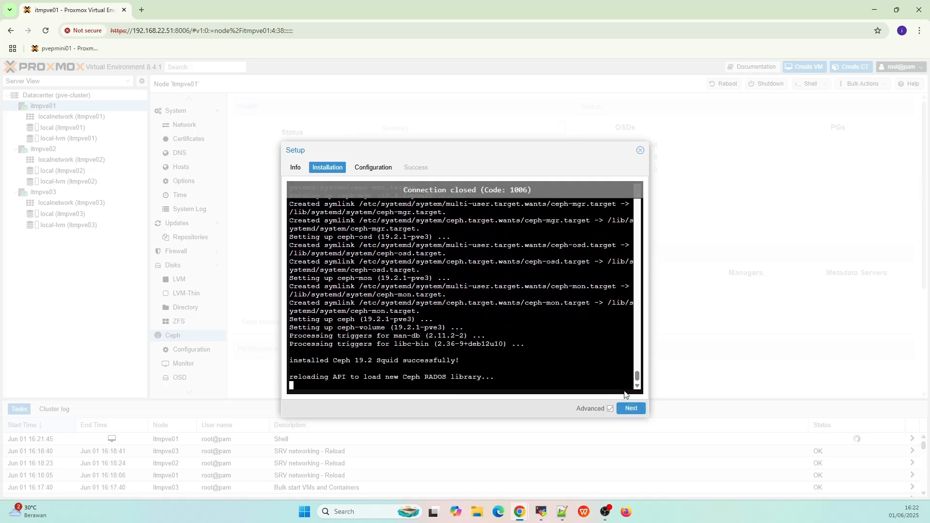
# - Configure Ceph with public network 192.168.23.51/24 and cluster network 192.168.22.51/24, then finish setup
pyautogui.click(620, 406)
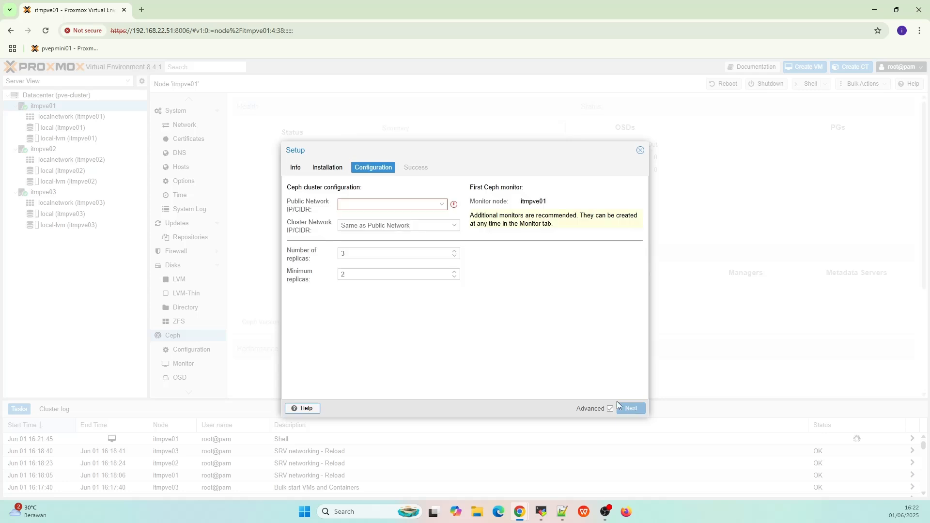
pyautogui.click(441, 204)
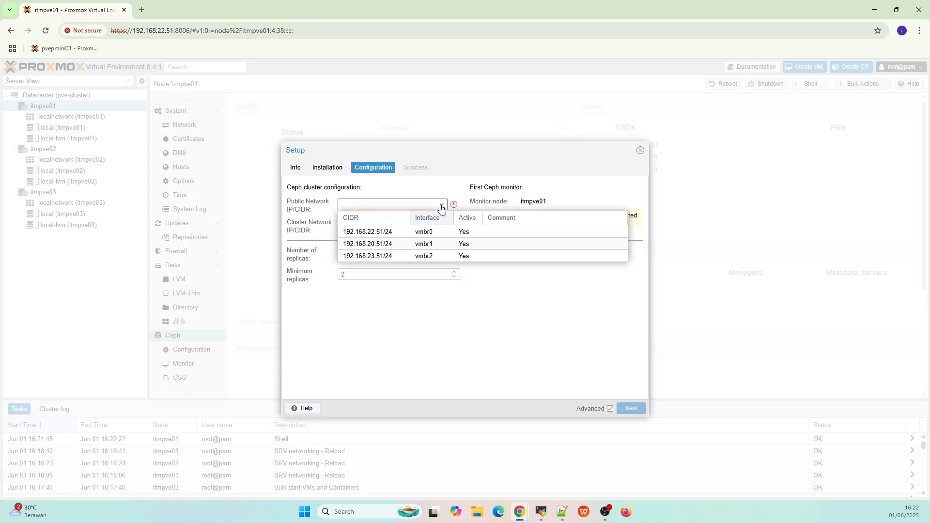
pyautogui.click(386, 256)
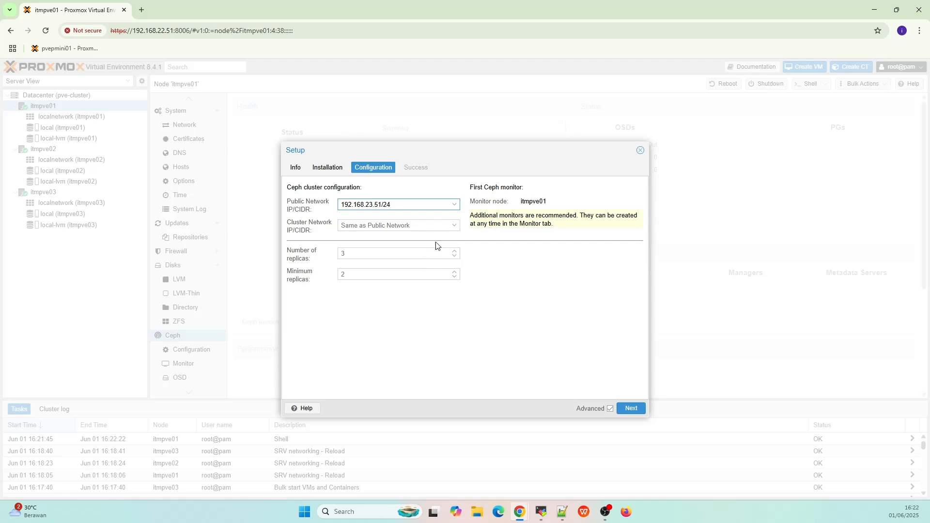
pyautogui.click(453, 227)
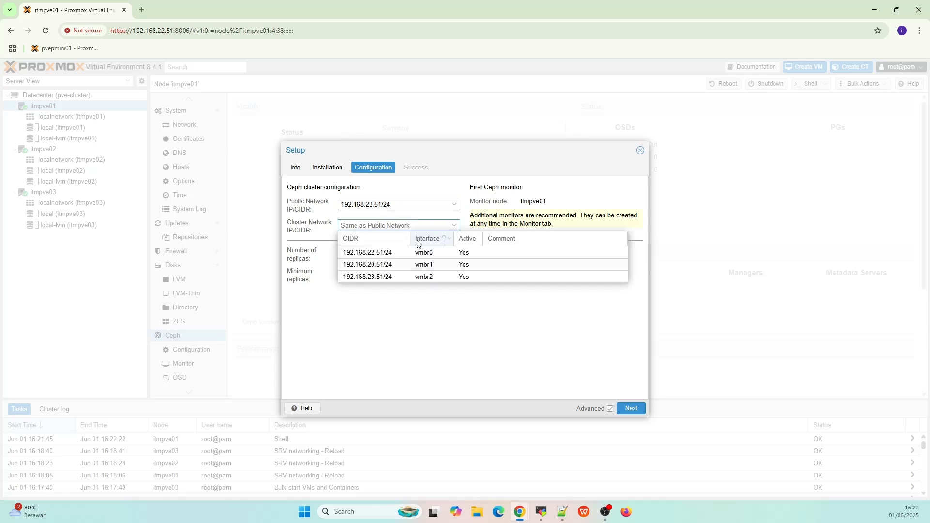
pyautogui.click(420, 253)
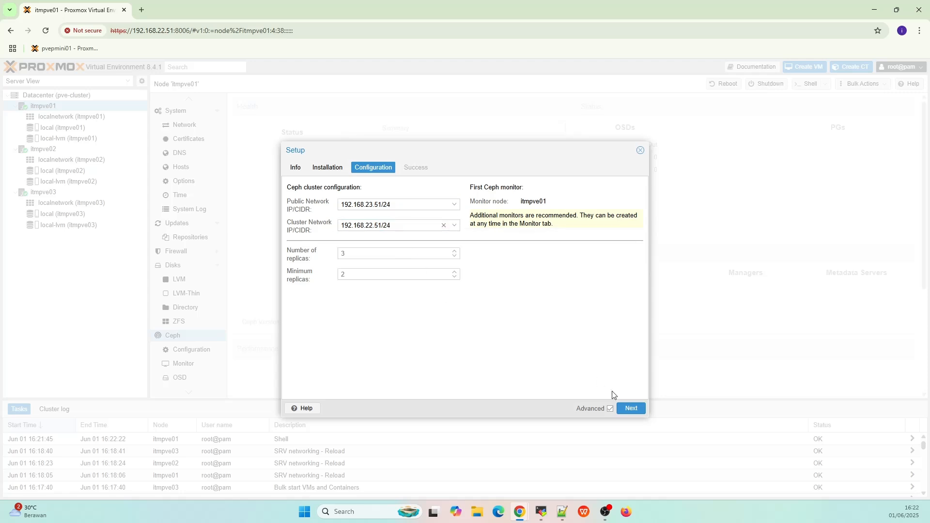
pyautogui.click(629, 409)
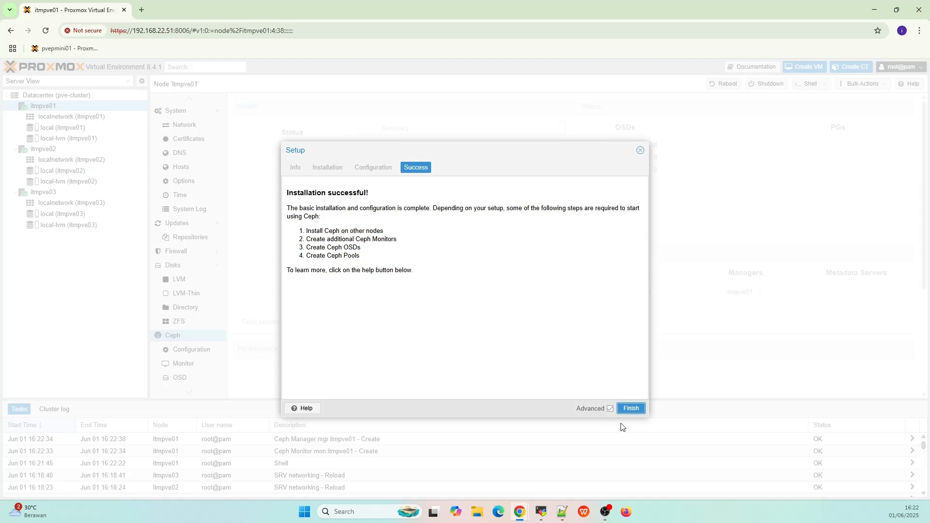
pyautogui.click(630, 408)
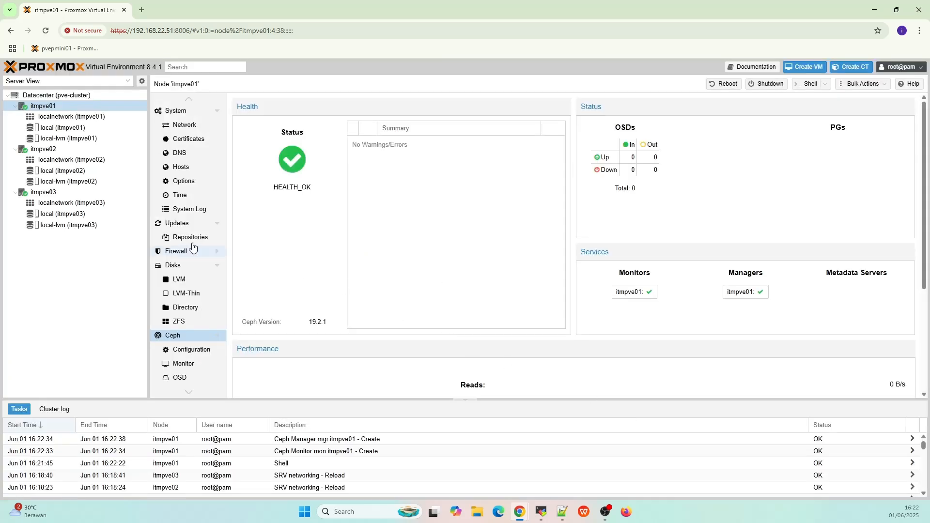
# - Open itmpve02's Ceph setup wizard with the No-Subscription repository and squid 19.2 selected
pyautogui.click(54, 153)
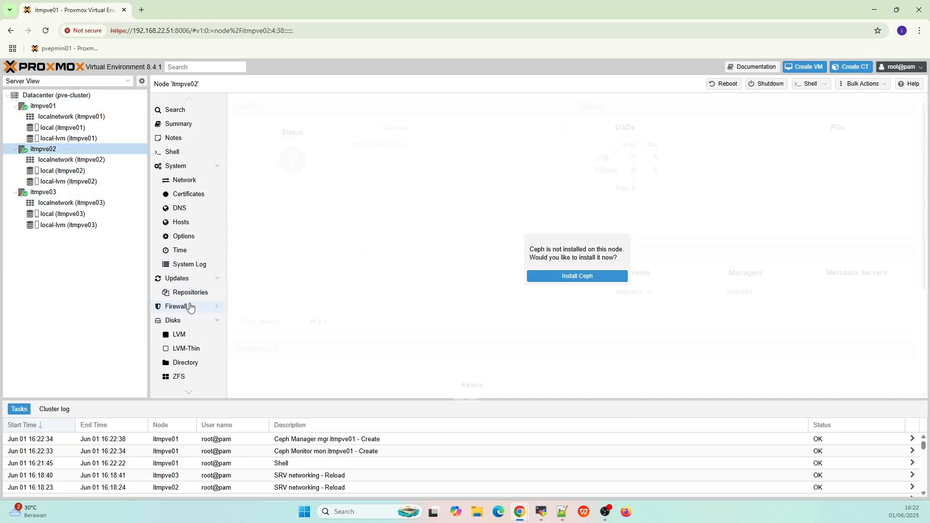
pyautogui.scroll(-3, 193, 336)
pyautogui.click(190, 249)
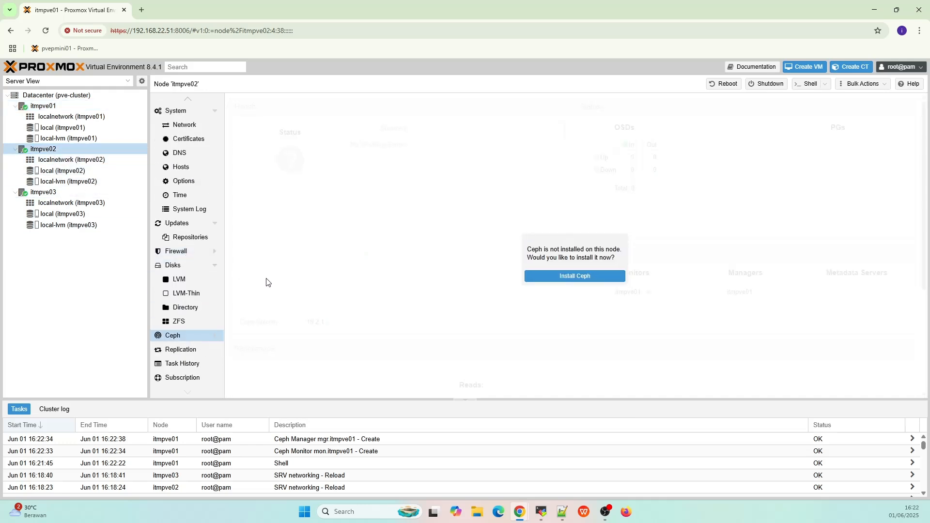
pyautogui.click(192, 336)
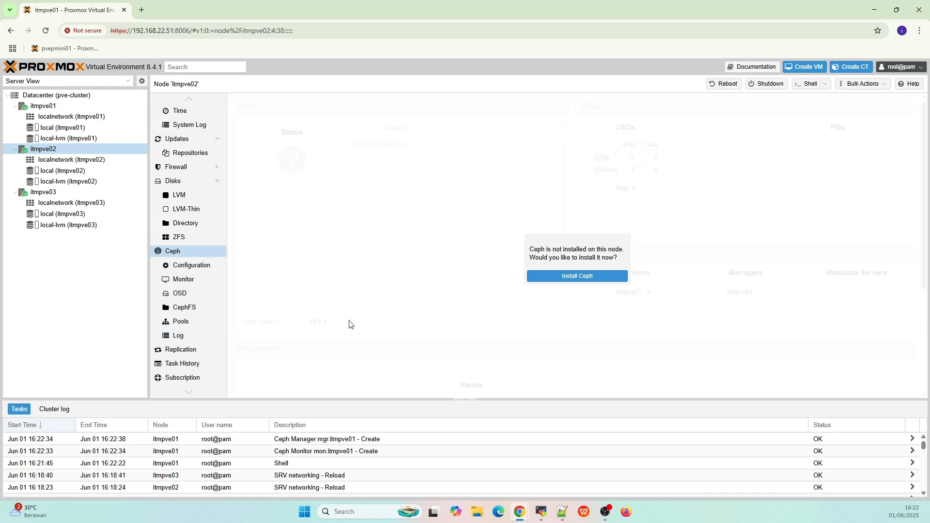
pyautogui.click(542, 280)
pyautogui.click(628, 390)
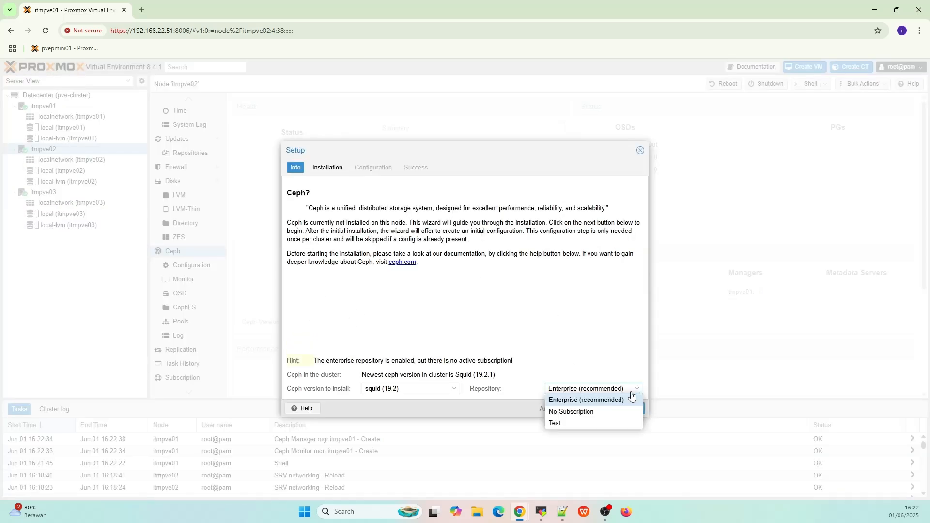
pyautogui.click(609, 412)
pyautogui.click(453, 388)
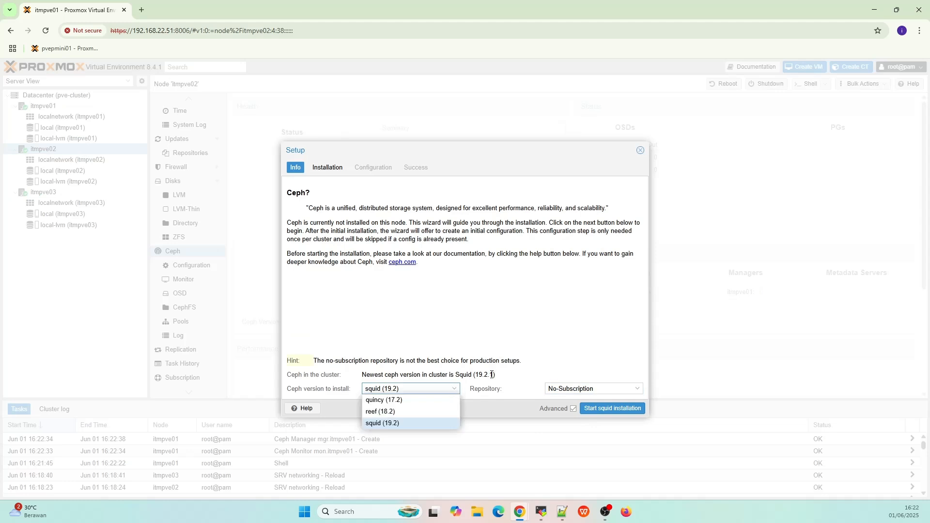
pyautogui.click(454, 388)
# - Start the squid installation on itmpve02 and confirm the packages with Y
pyautogui.click(589, 410)
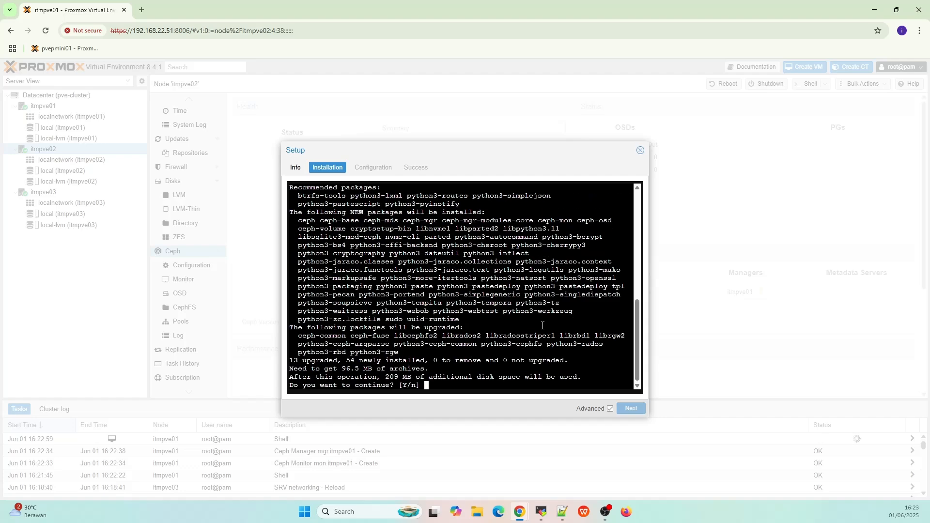
pyautogui.write('Y')
pyautogui.press('Return')
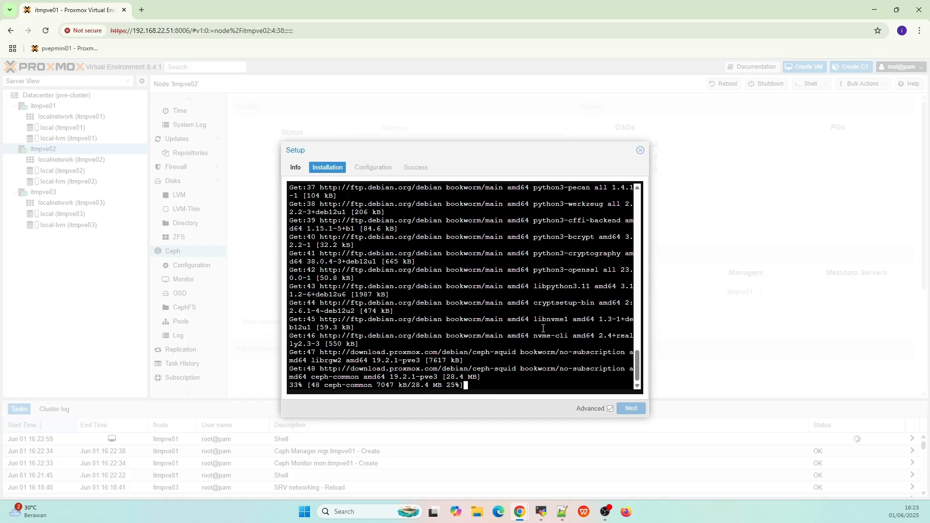
# - Open SSH sessions to 192.168.22.51 and 192.168.22.52, logging in as root on each
pyautogui.click(541, 513)
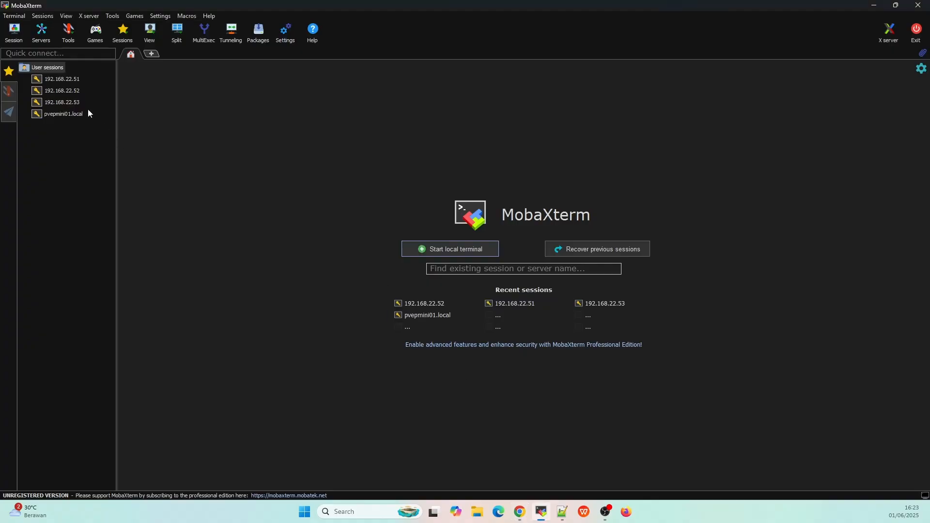
pyautogui.doubleClick(74, 81)
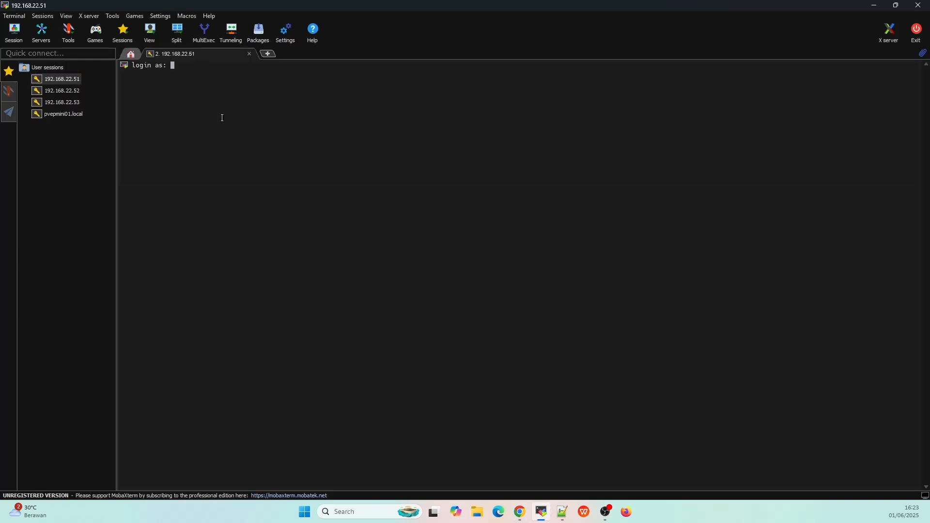
pyautogui.write('root')
pyautogui.press('Return')
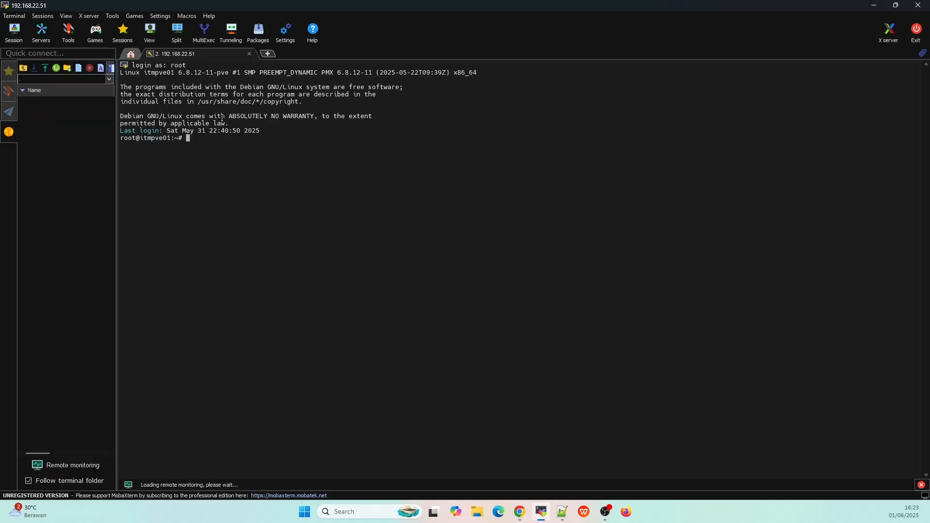
pyautogui.keyDown('ctrl'); pyautogui.scroll(5, 247, 183); pyautogui.keyUp('ctrl')
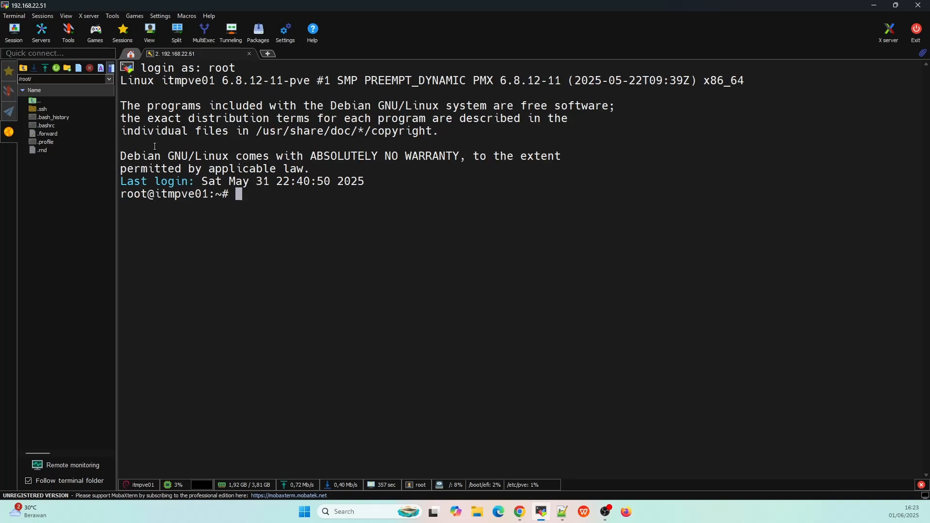
pyautogui.click(8, 70)
pyautogui.doubleClick(59, 91)
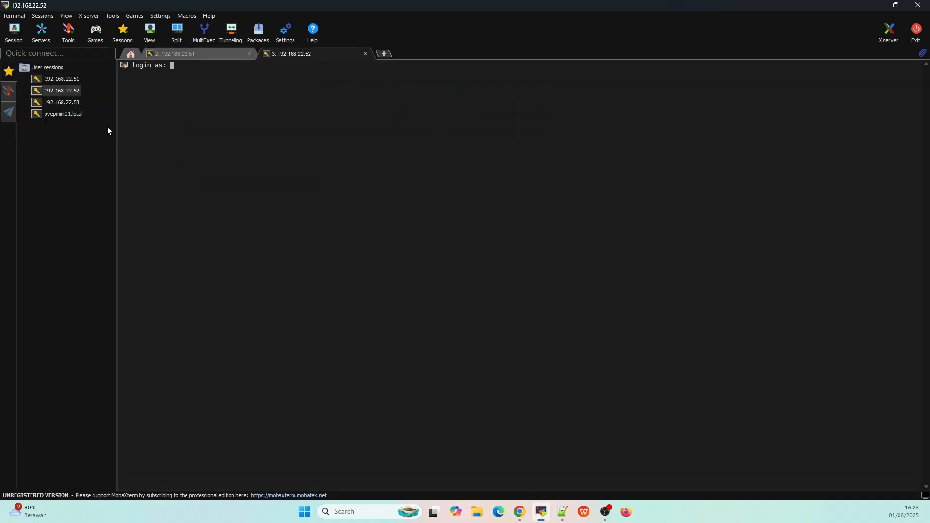
pyautogui.write('root')
pyautogui.press('Return')
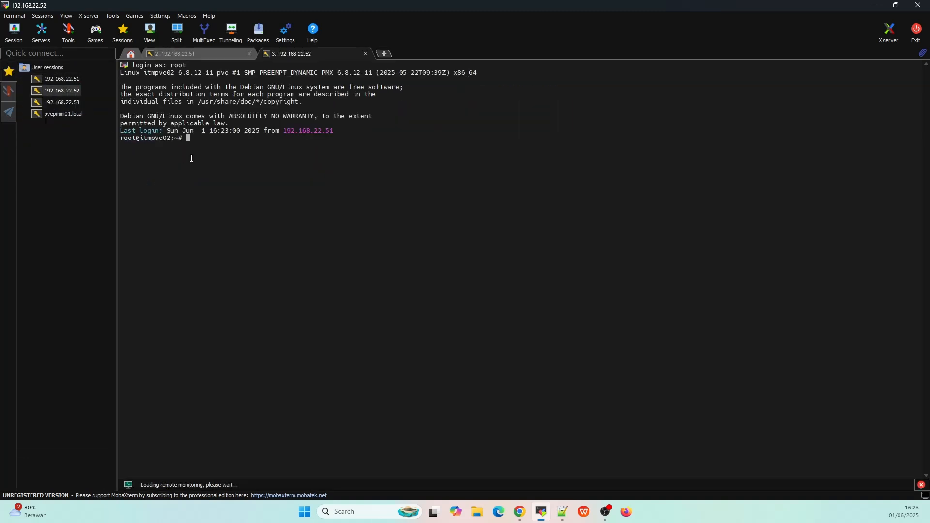
# - Split into two vertical panes: 192.168.22.51 on the left, 192.168.22.52 on the right
pyautogui.keyDown('ctrl'); pyautogui.scroll(5, 194, 160); pyautogui.keyUp('ctrl')
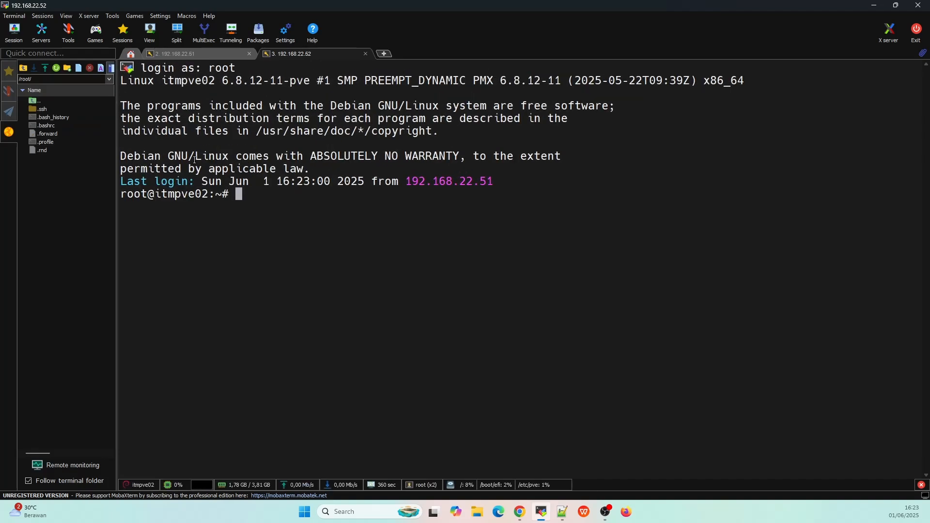
pyautogui.click(170, 38)
pyautogui.click(183, 64)
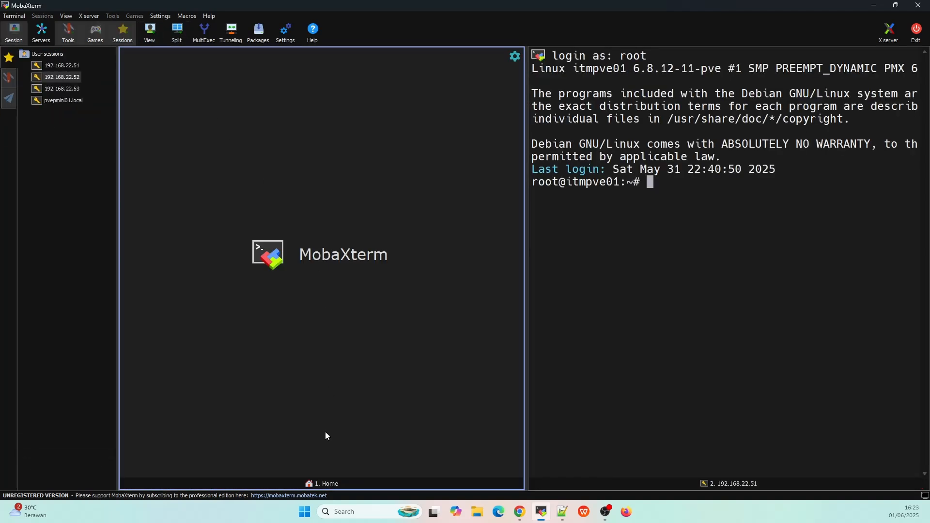
pyautogui.click(324, 484)
pyautogui.click(350, 466)
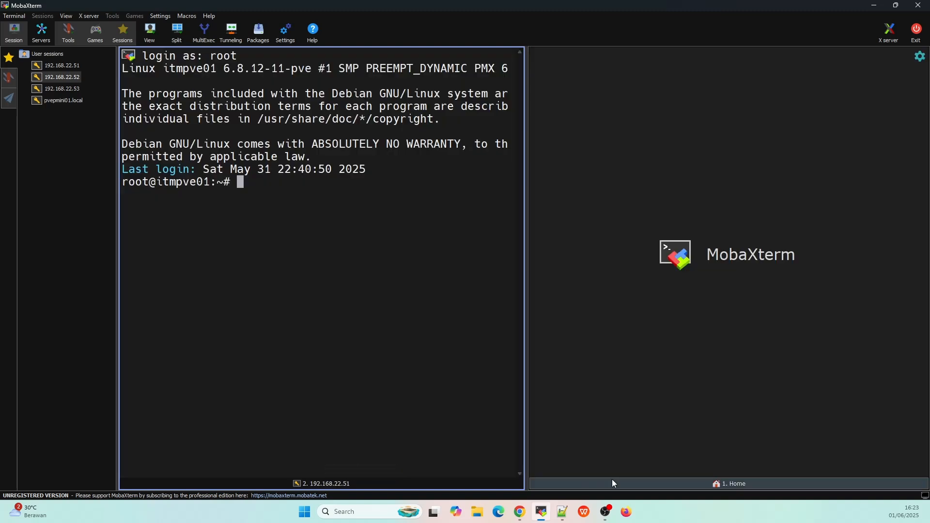
pyautogui.click(611, 483)
pyautogui.click(656, 475)
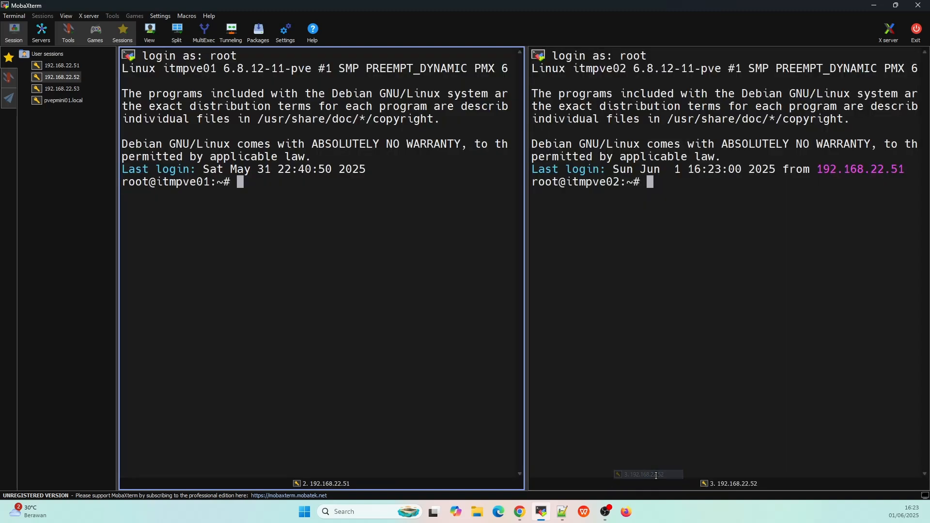
# - Complete itmpve02's Ceph wizard through Configuration and Success, then select node itmpve03
pyautogui.hotkey('alt', 'Tab')
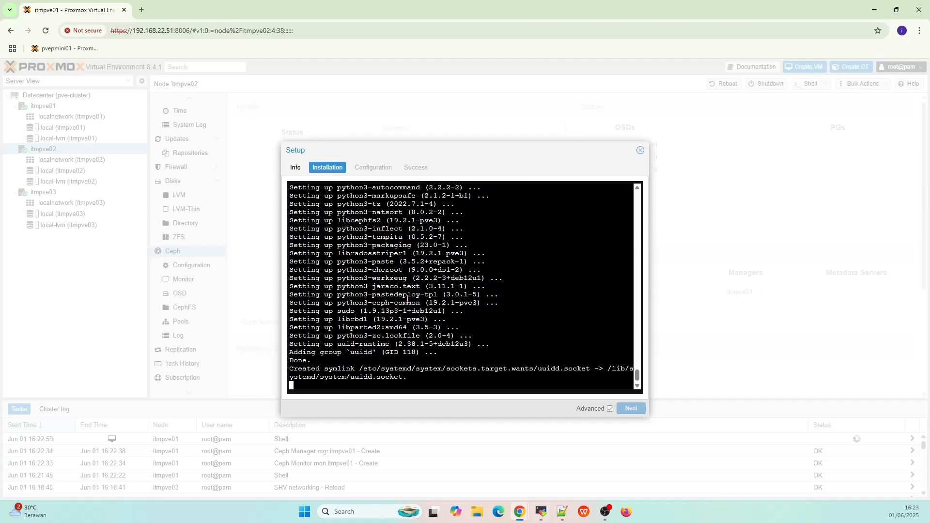
pyautogui.moveTo(430, 151); pyautogui.dragTo(396, 148)
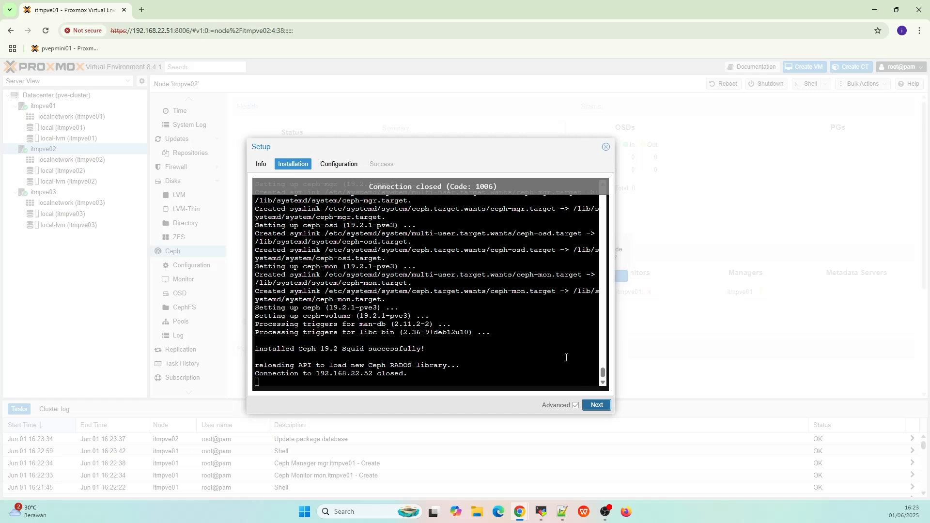
pyautogui.click(597, 405)
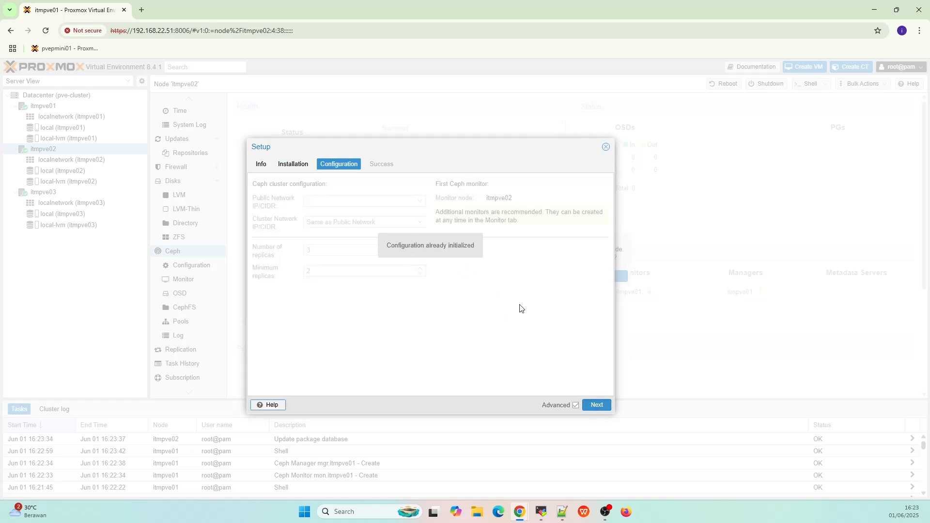
pyautogui.click(599, 405)
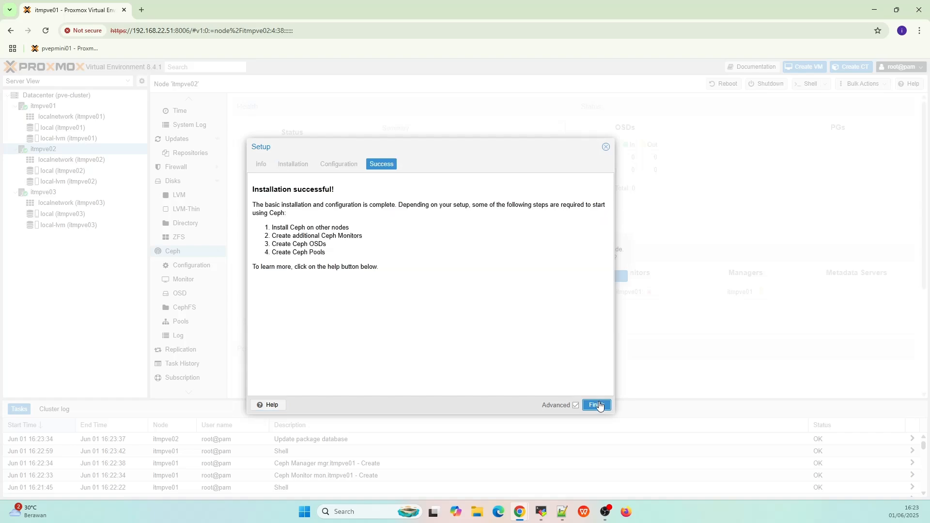
pyautogui.click(599, 405)
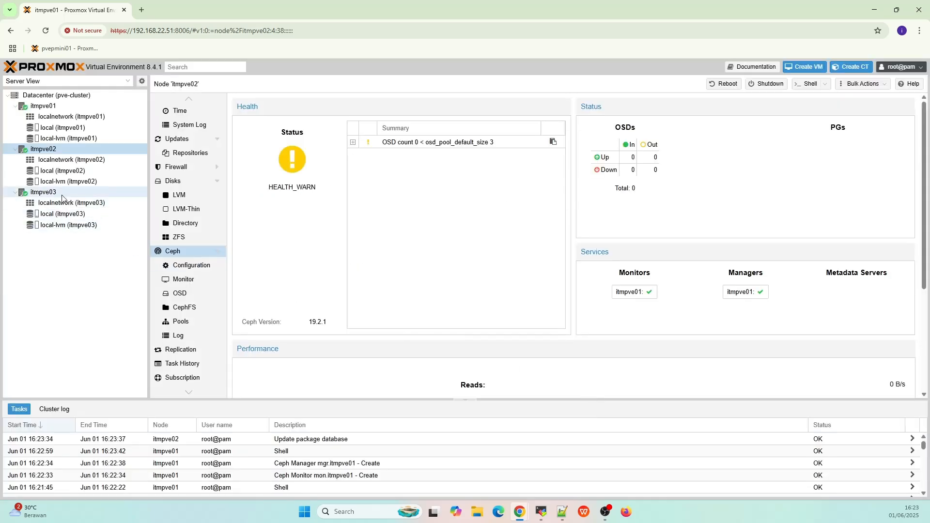
pyautogui.click(44, 192)
# - Launch the Ceph squid installation on itmpve03 from the No-Subscription repository, confirming with Y
pyautogui.scroll(-3, 189, 330)
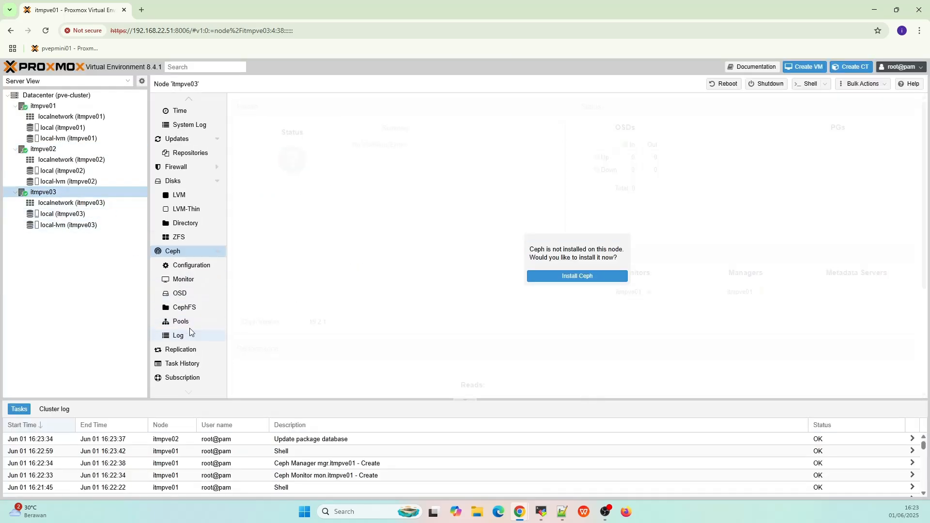
pyautogui.click(185, 253)
pyautogui.click(187, 337)
pyautogui.click(563, 276)
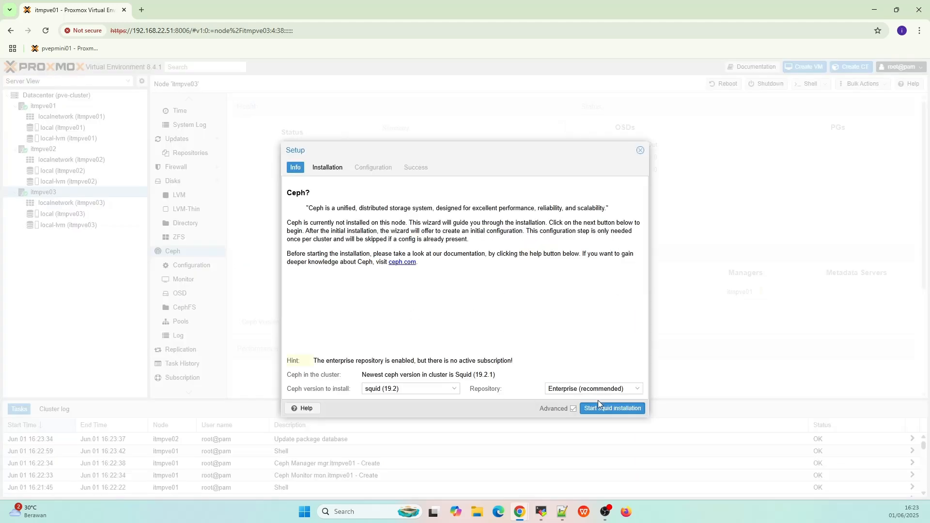
pyautogui.click(634, 390)
pyautogui.click(625, 412)
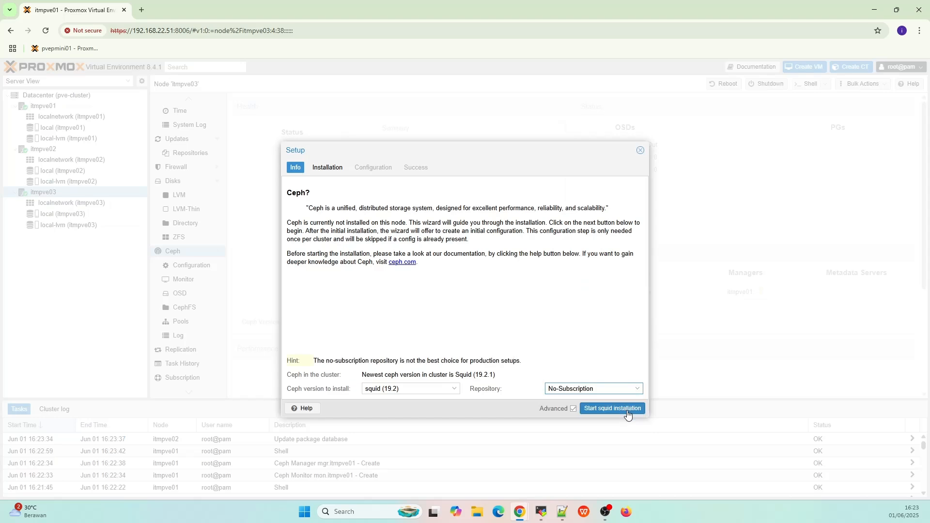
pyautogui.click(627, 409)
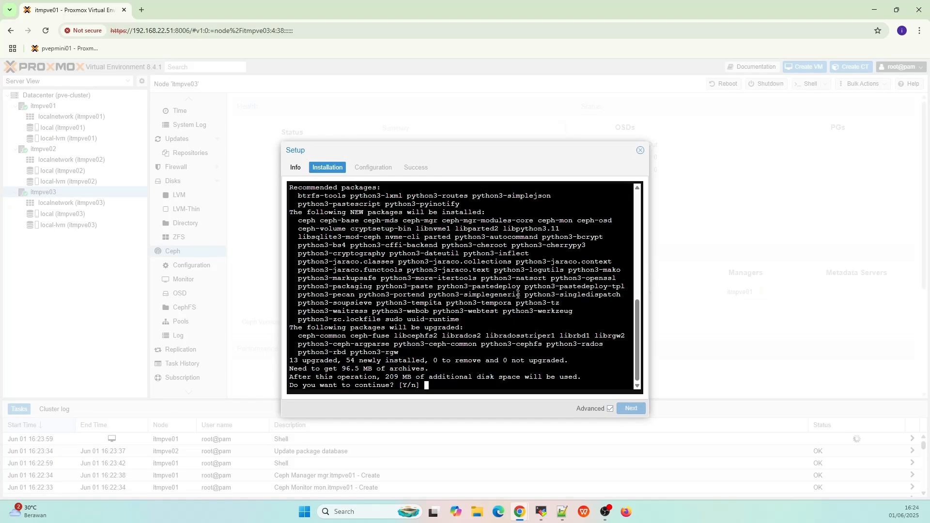
pyautogui.write('Y')
pyautogui.press('Return')
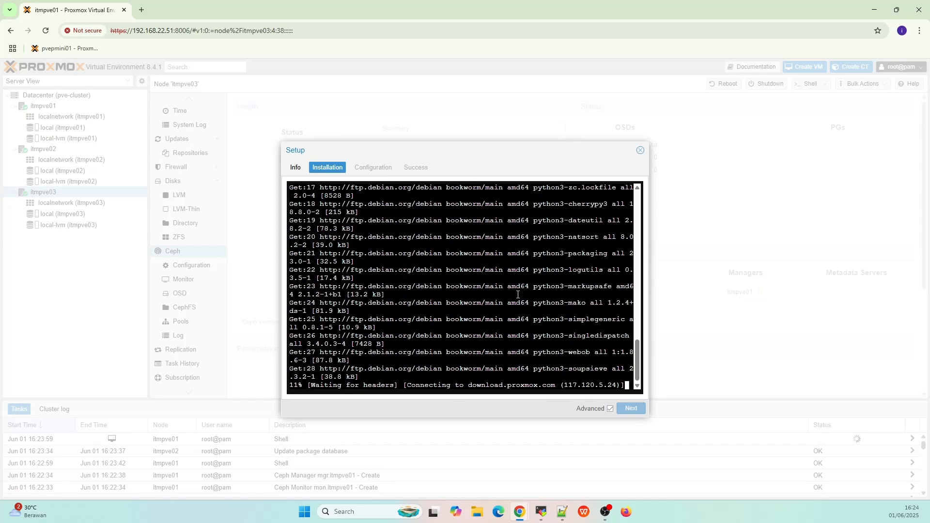
# - Run ls -al /etc/ceph/ceph.conf in the itmpve01 terminal
pyautogui.click(542, 512)
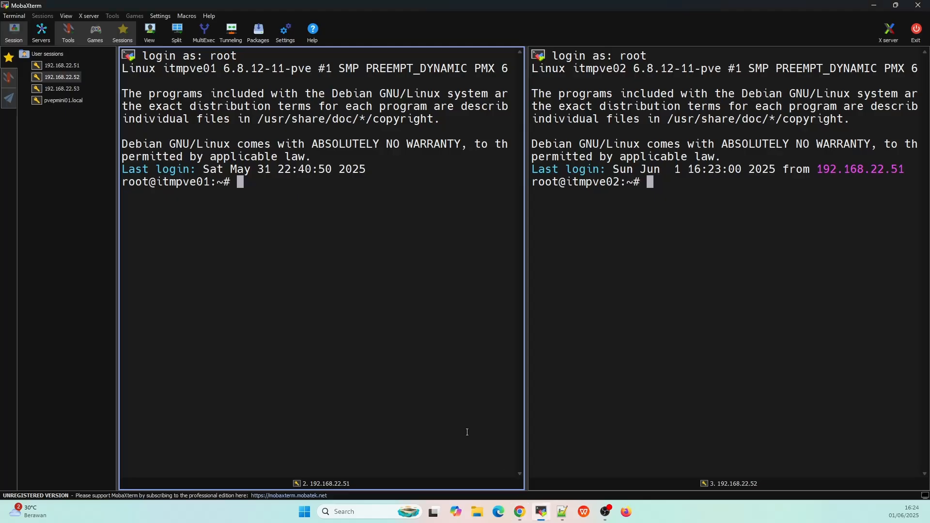
pyautogui.write('ls -al /e')
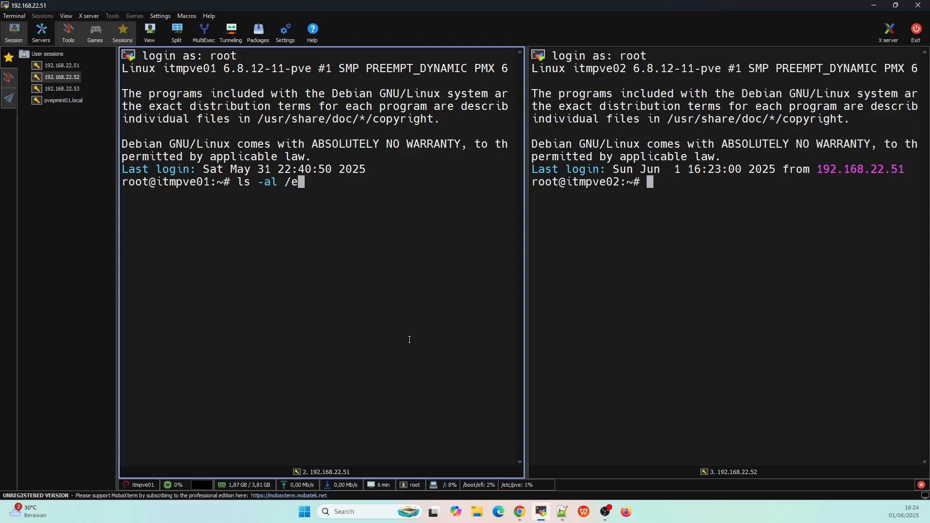
pyautogui.write('tc/ce')
pyautogui.press('Tab')
pyautogui.write('c')
pyautogui.press('BackSpace')
pyautogui.write('ceph.conf')
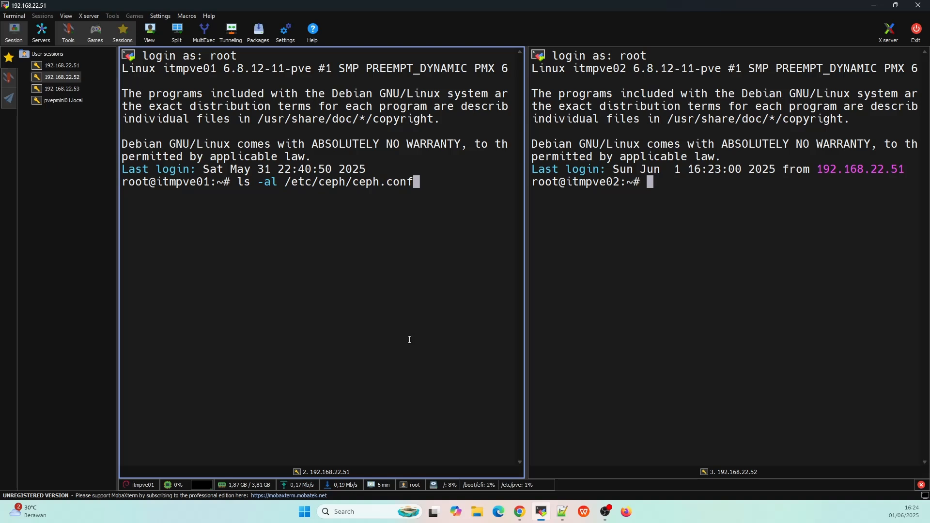
pyautogui.press('Return')
# - Run ls -al /etc/ceph on itmpve02, showing only rbdmap
pyautogui.click(588, 276)
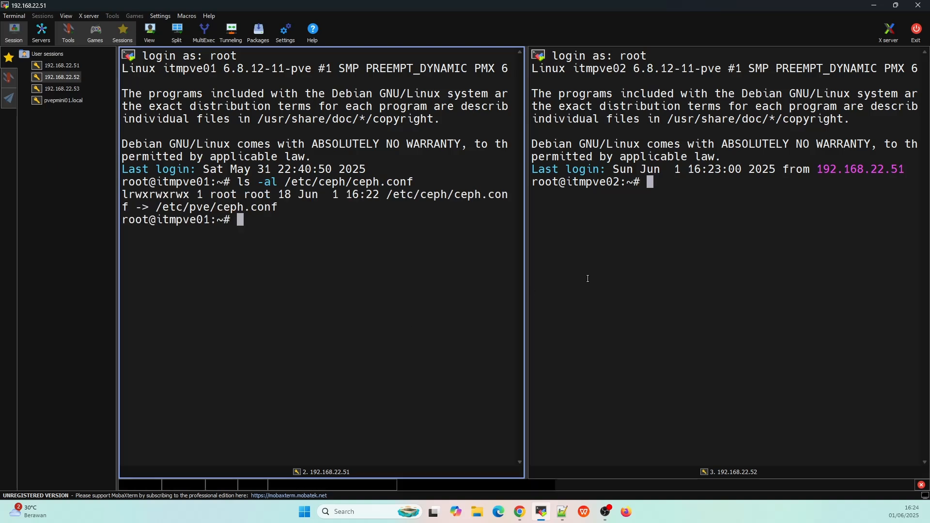
pyautogui.write('ls -la')
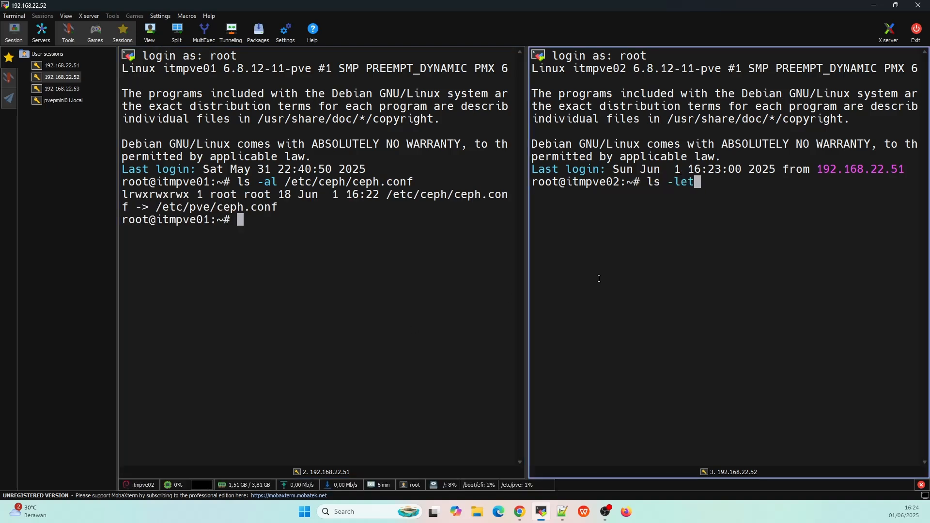
pyautogui.press('BackSpace')
pyautogui.press('BackSpace')
pyautogui.write('al /etc/ceph')
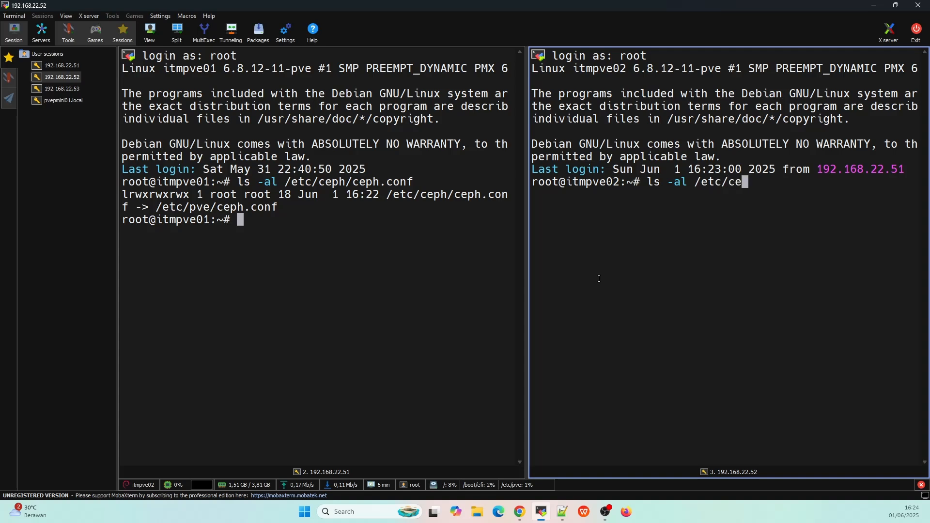
pyautogui.press('Return')
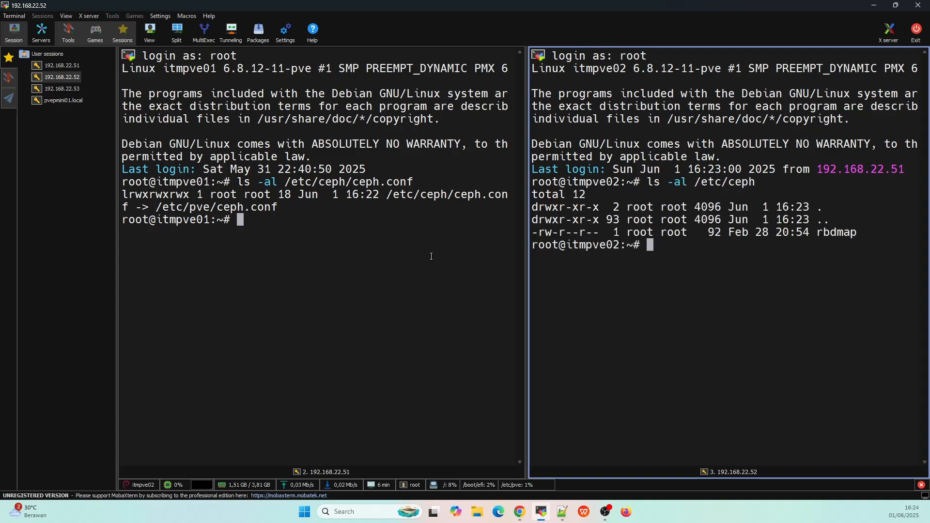
# - Rerun the listing on itmpve01 trimmed to ls -al /etc/ceph, showing the keyring and ceph.conf
pyautogui.click(431, 256)
pyautogui.press('Up')
pyautogui.press('BackSpace')
pyautogui.press('BackSpace')
pyautogui.press('BackSpace')
pyautogui.press('BackSpace')
pyautogui.press('BackSpace')
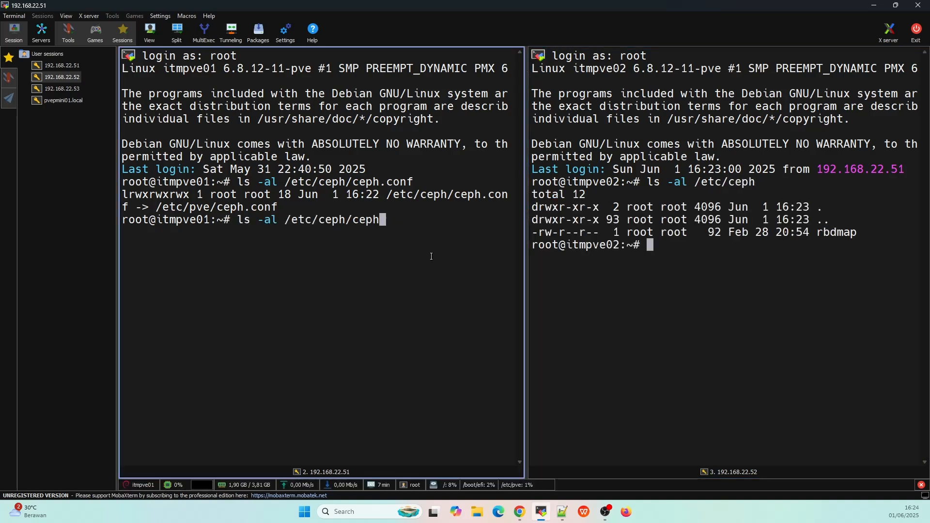
pyautogui.press('BackSpace')
pyautogui.press('BackSpace')
pyautogui.press('BackSpace')
pyautogui.press('BackSpace')
pyautogui.press('BackSpace')
pyautogui.press('Return')
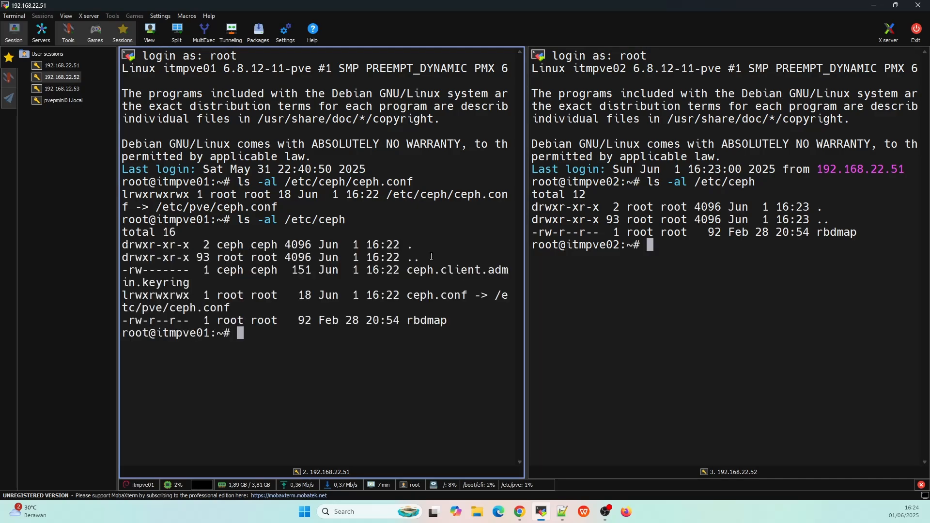
pyautogui.hotkey('alt', 'Tab')
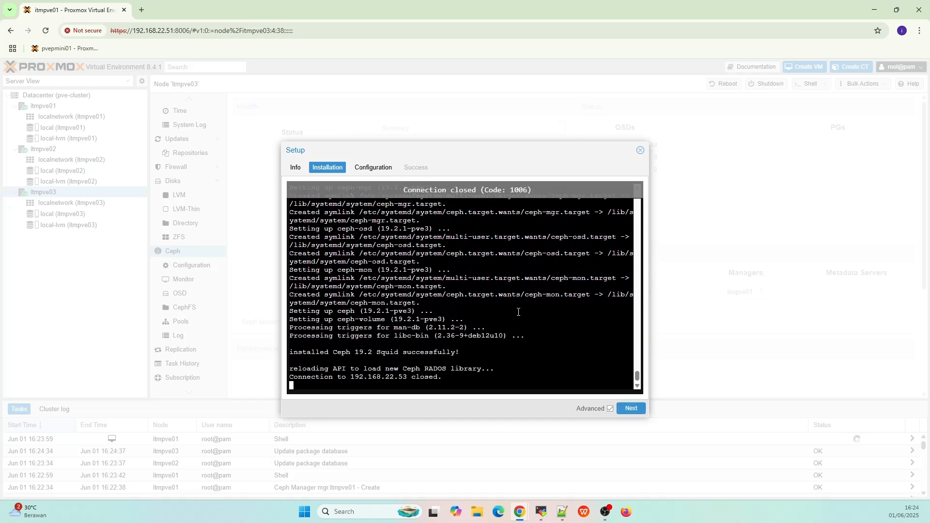
# - Finish itmpve03's Ceph setup wizard through Configuration and close it
pyautogui.click(634, 410)
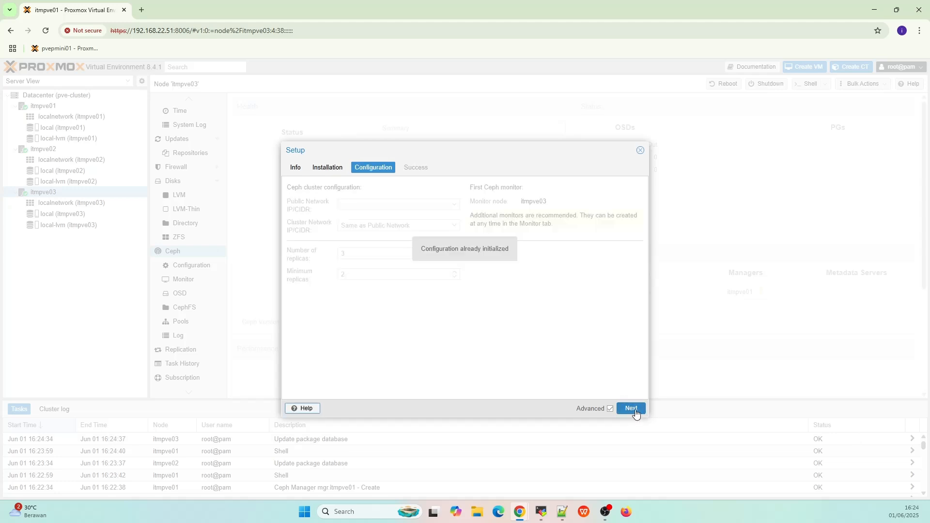
pyautogui.click(634, 410)
pyautogui.click(633, 409)
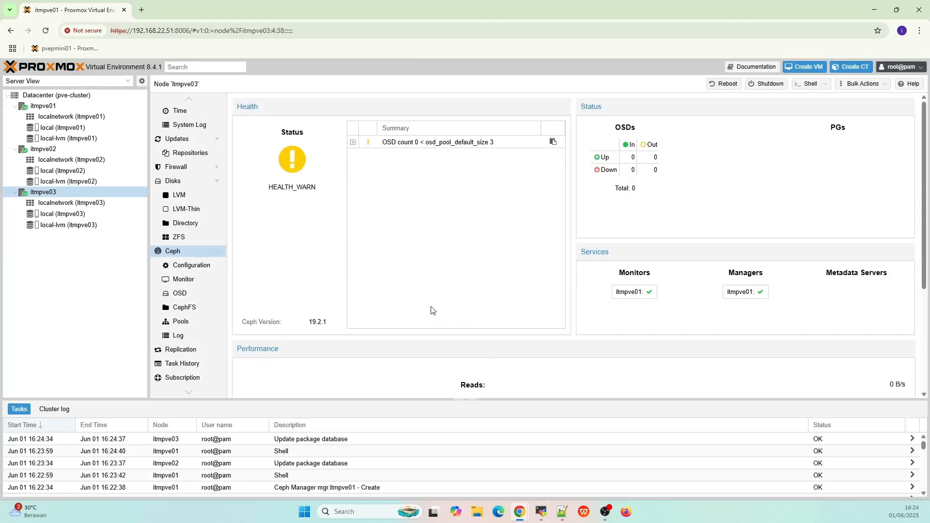
# - Show the Datacenter Ceph status and expand the 'OSD count 0 < osd_pool_default_size 3' warning
pyautogui.click(71, 106)
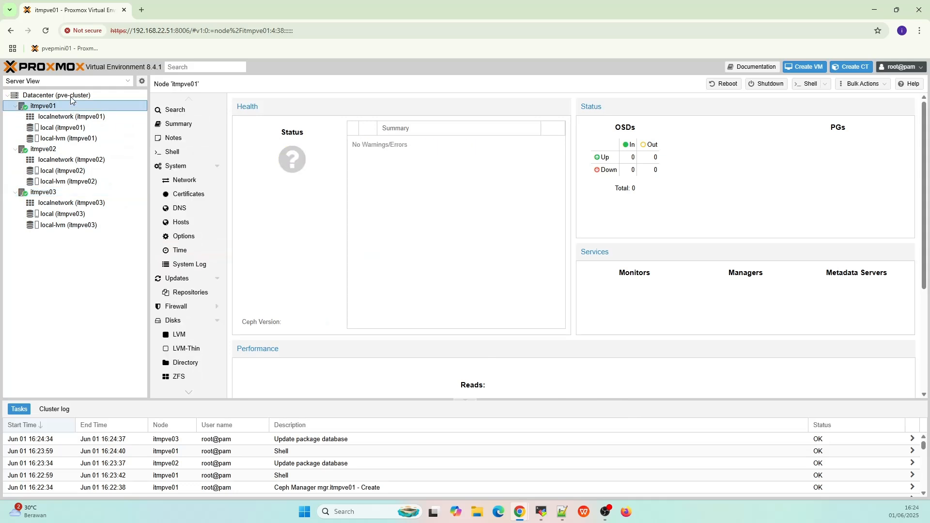
pyautogui.click(72, 96)
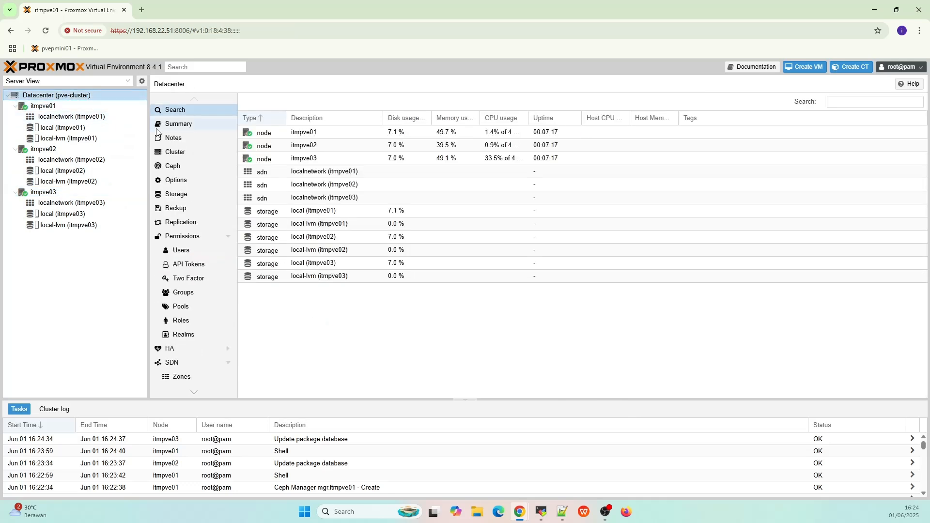
pyautogui.click(183, 167)
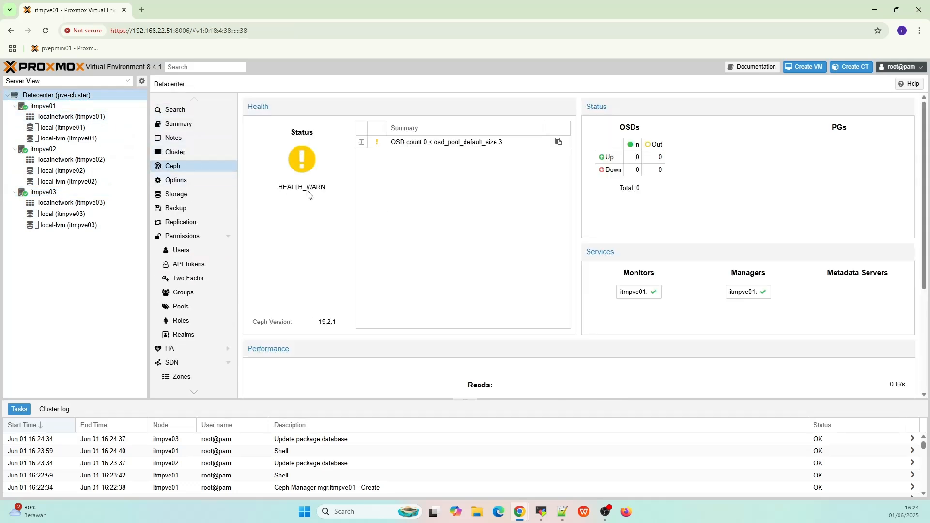
pyautogui.click(361, 142)
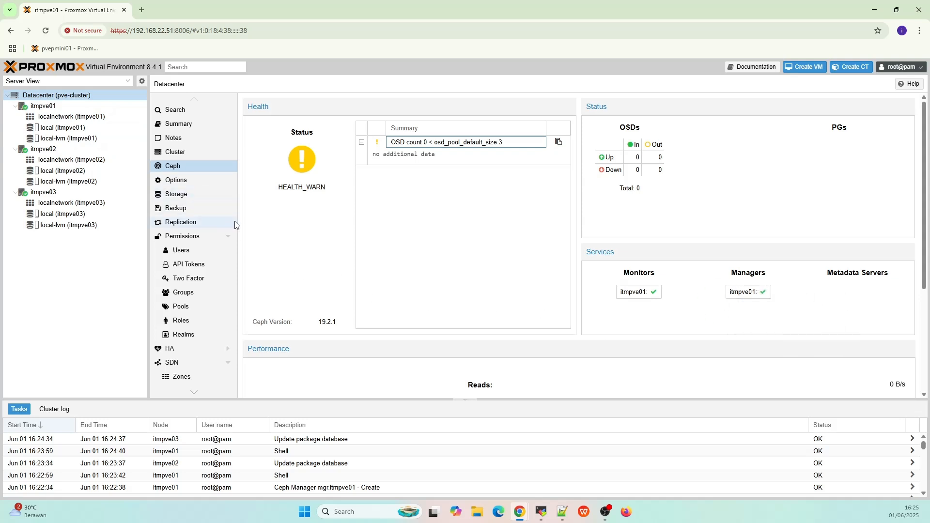
# - Rerun ls of /etc/ceph on itmpve01 and itmpve02; itmpve02 still shows only rbdmap
pyautogui.hotkey('alt', 'Tab')
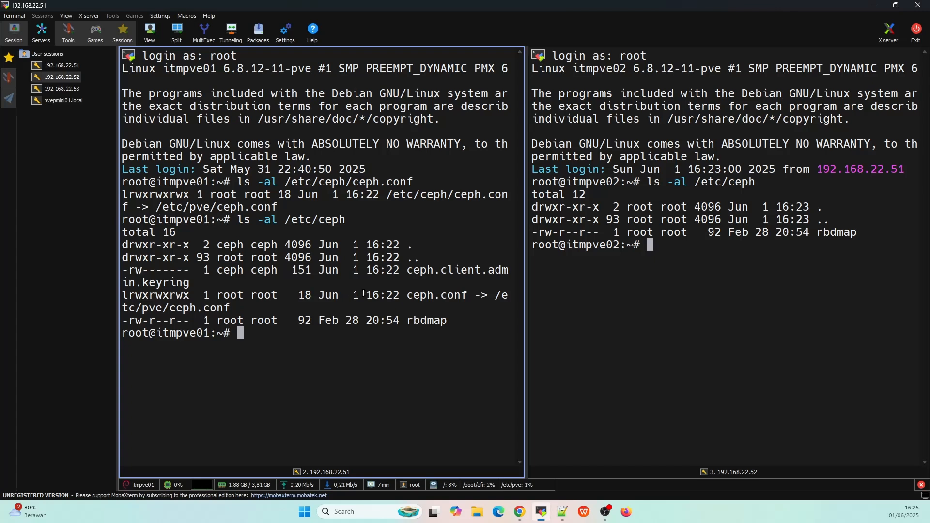
pyautogui.press('Up')
pyautogui.press('Return')
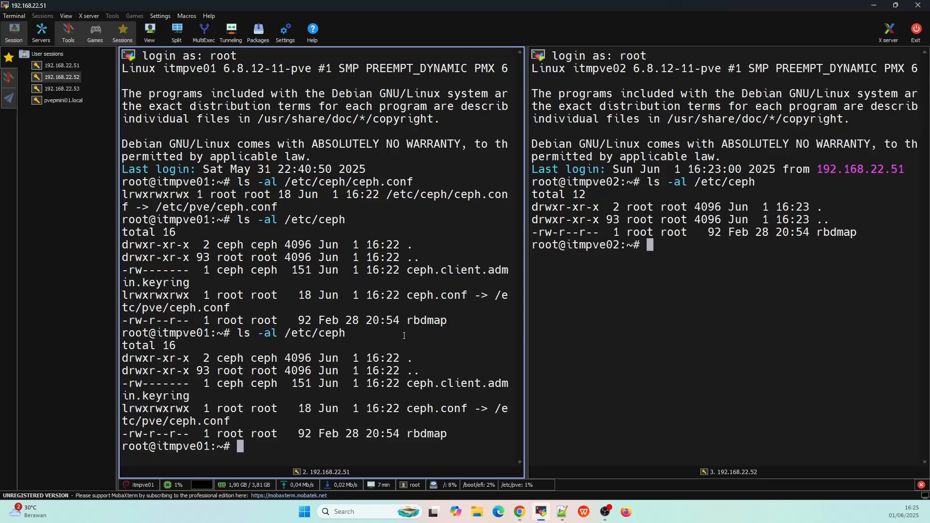
pyautogui.click(597, 357)
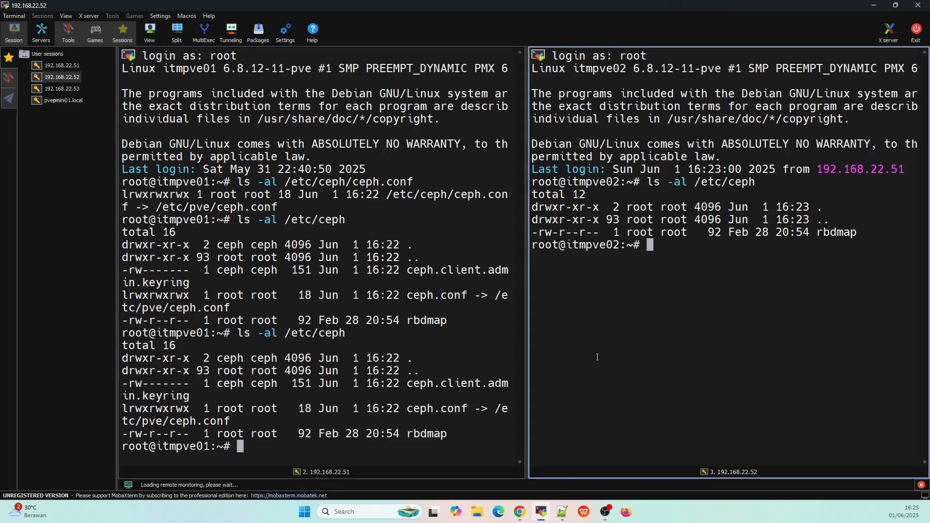
pyautogui.press('Up')
pyautogui.press('Return')
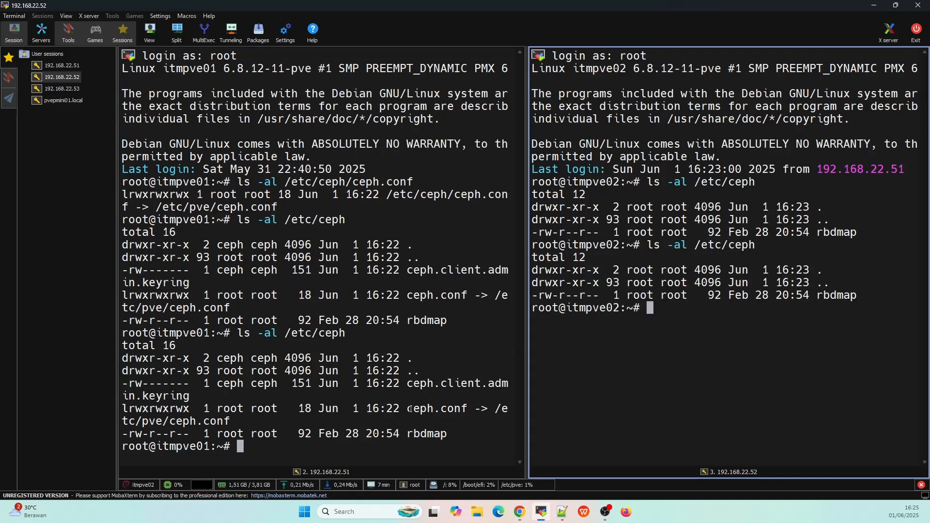
# - Review itmpve01's Ceph configuration, highlighting the [mon.itmpve01] section
pyautogui.hotkey('alt', 'Tab')
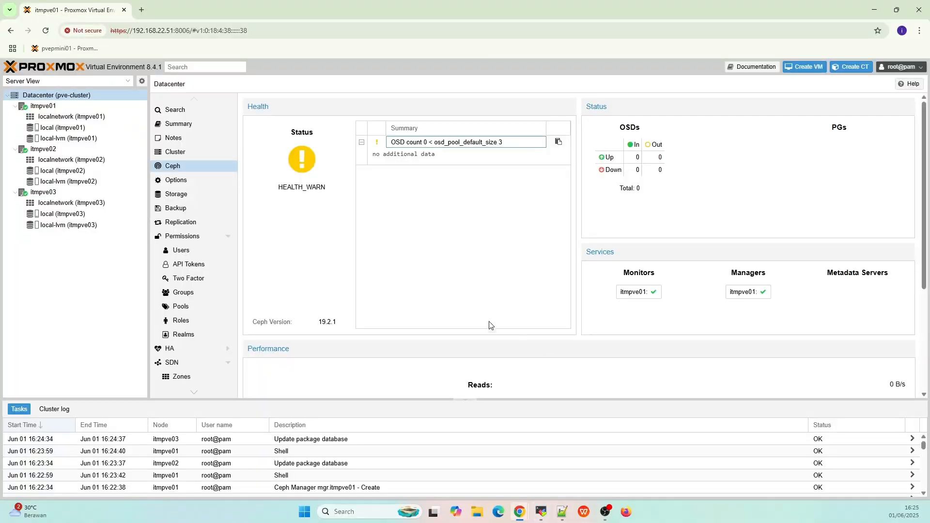
pyautogui.click(86, 106)
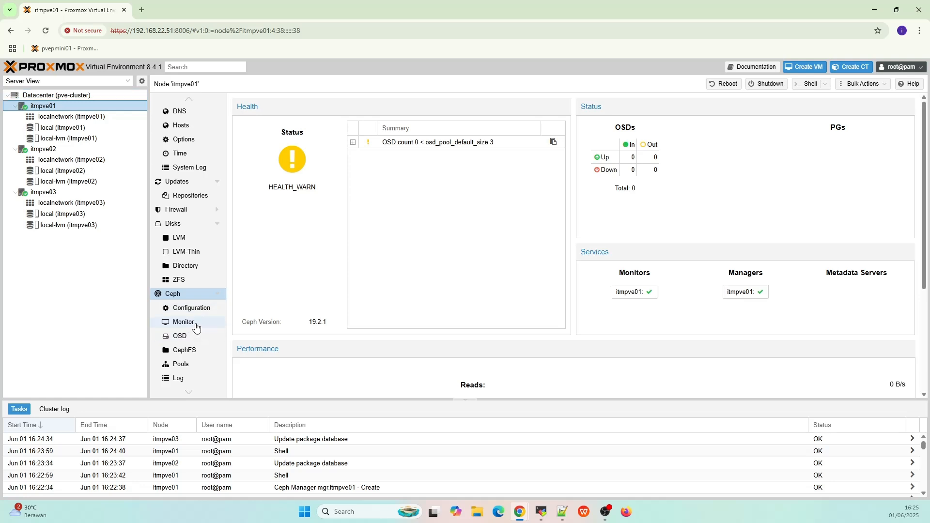
pyautogui.click(196, 325)
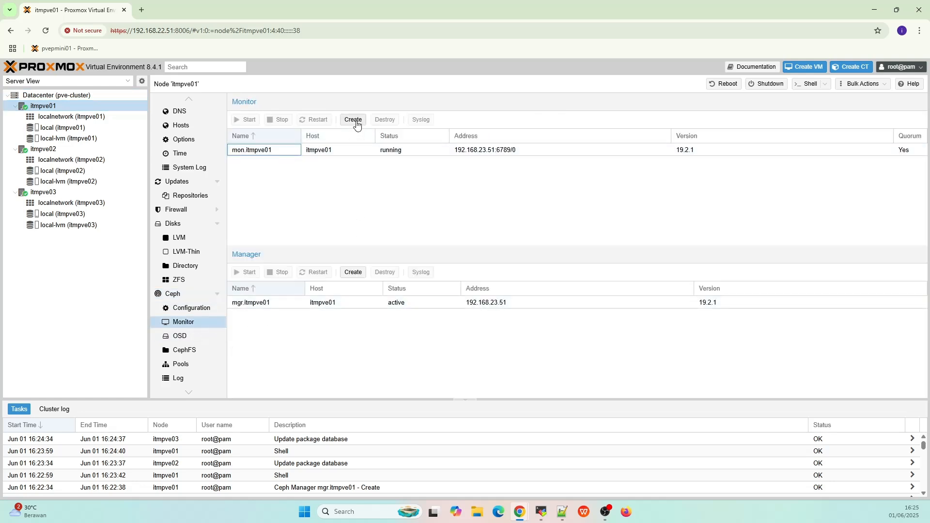
pyautogui.click(197, 309)
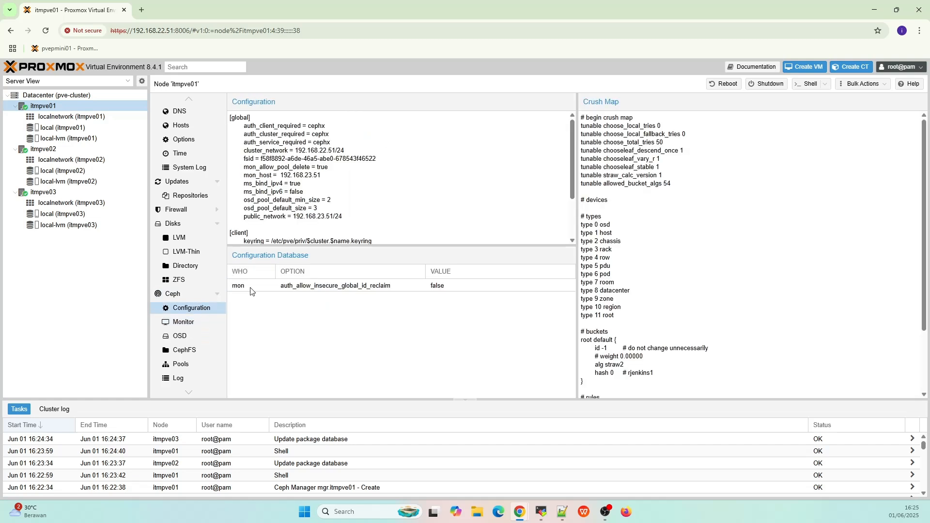
pyautogui.scroll(-3, 270, 222)
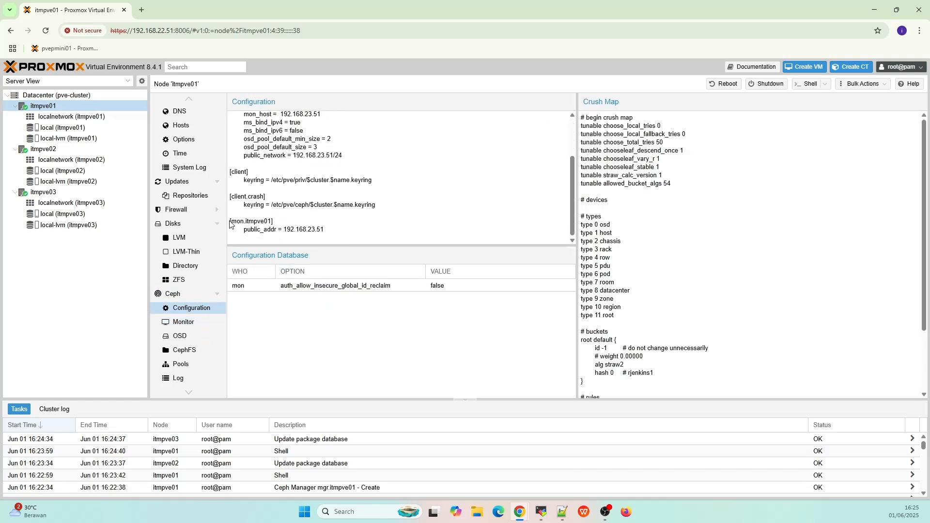
pyautogui.moveTo(230, 224); pyautogui.dragTo(334, 232)
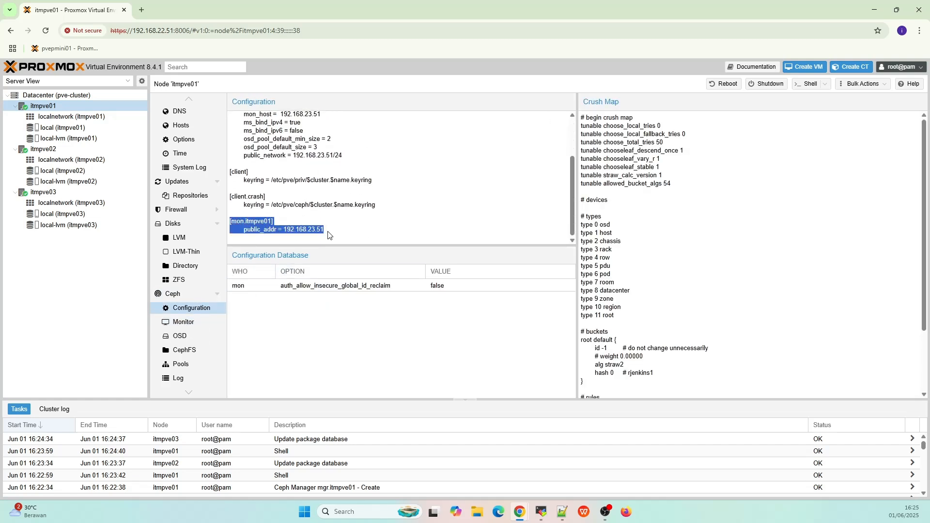
# - Create a new Ceph monitor with host itmpve02
pyautogui.click(204, 323)
pyautogui.click(351, 121)
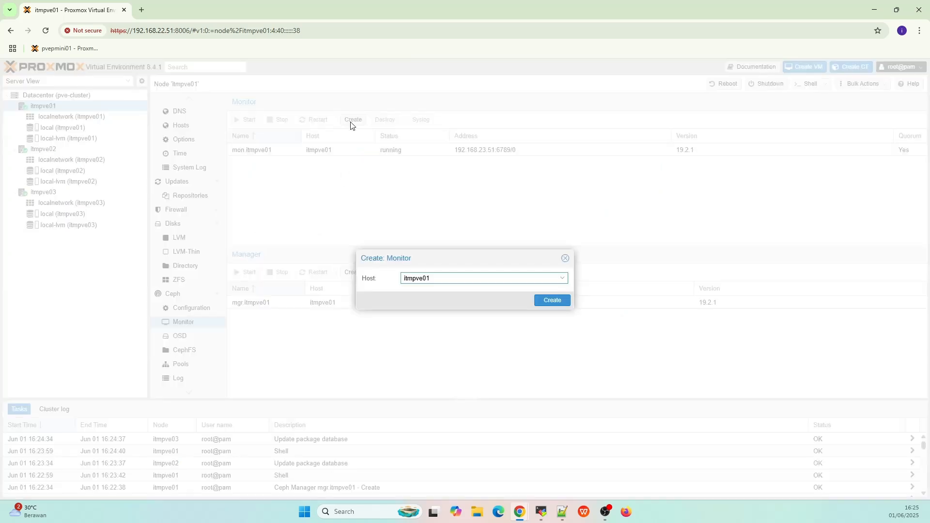
pyautogui.click(561, 279)
pyautogui.click(515, 318)
pyautogui.click(549, 301)
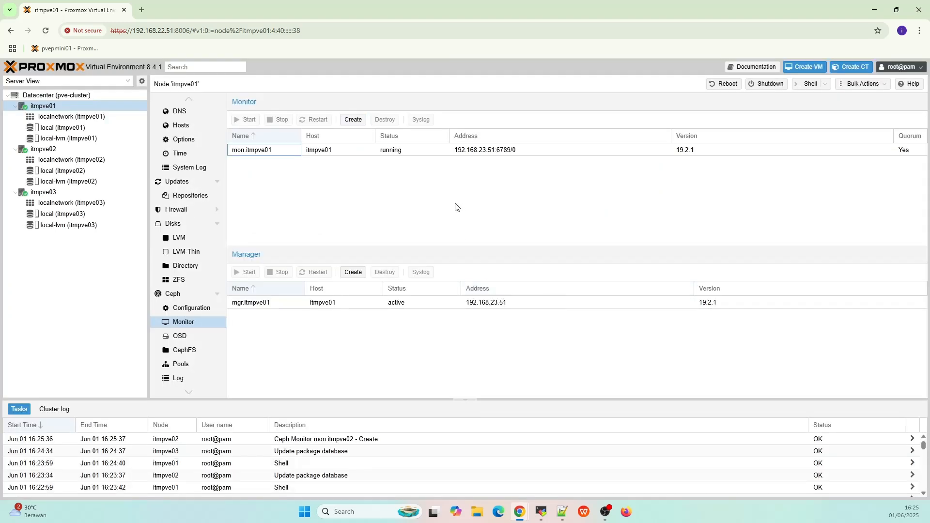
# - Re-list /etc/ceph on itmpve02, which now shows ceph.conf
pyautogui.hotkey('alt', 'Tab')
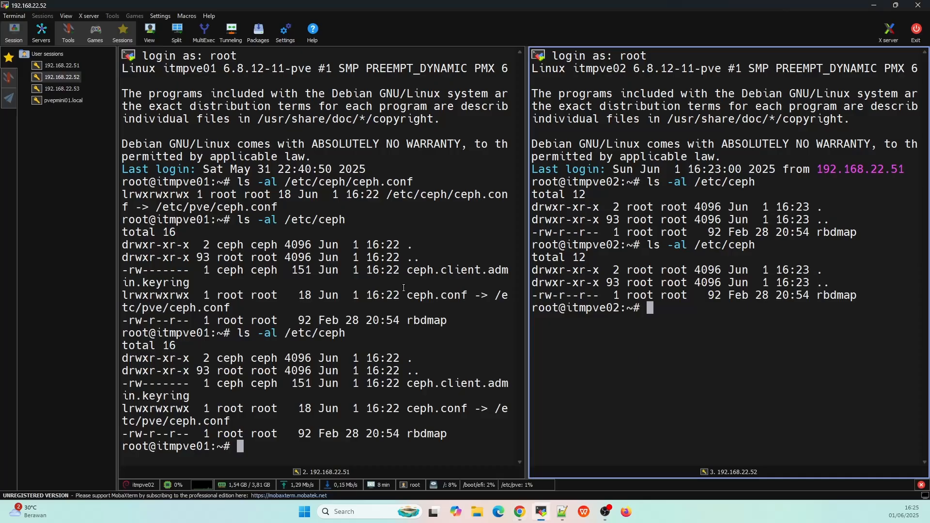
pyautogui.press('Up')
pyautogui.press('Return')
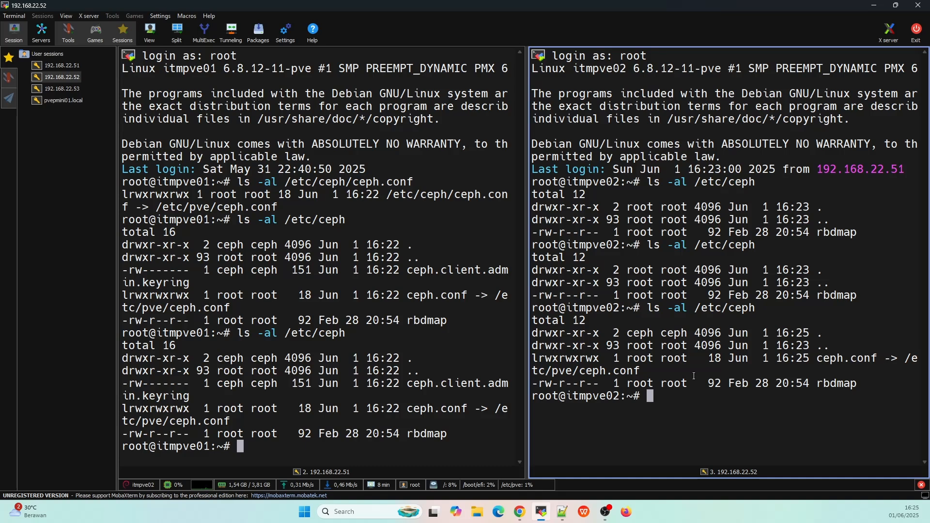
# - Switch MobaXterm to a single tabbed layout and log in as root to 192.168.22.53 (itmpve03)
pyautogui.click(369, 272)
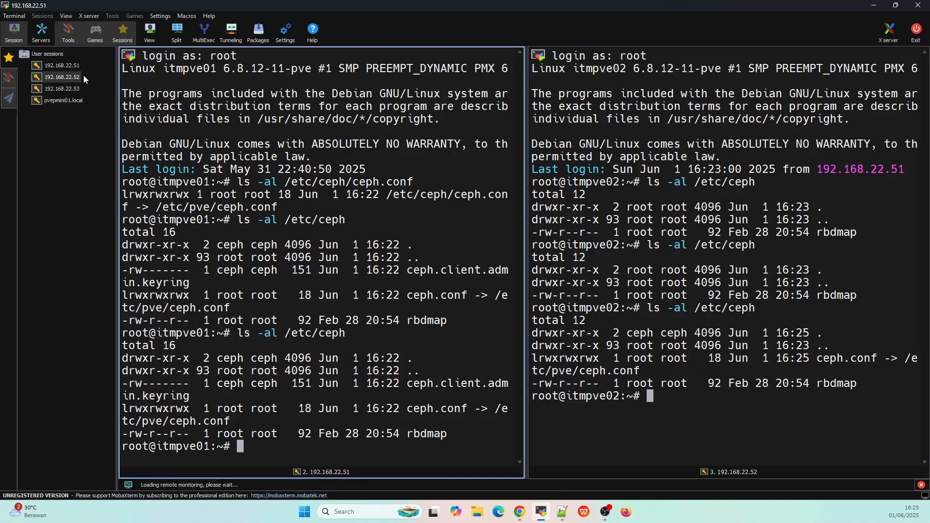
pyautogui.doubleClick(62, 89)
pyautogui.click(517, 289)
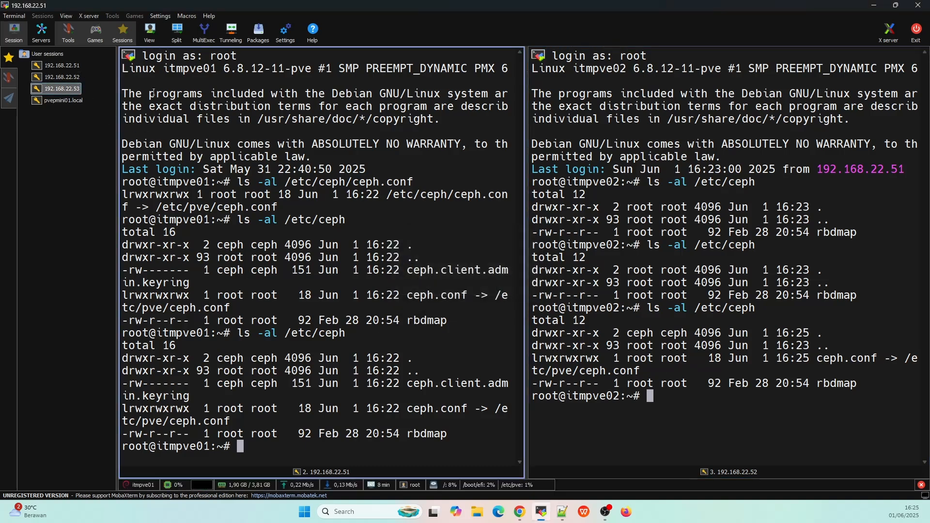
pyautogui.click(173, 38)
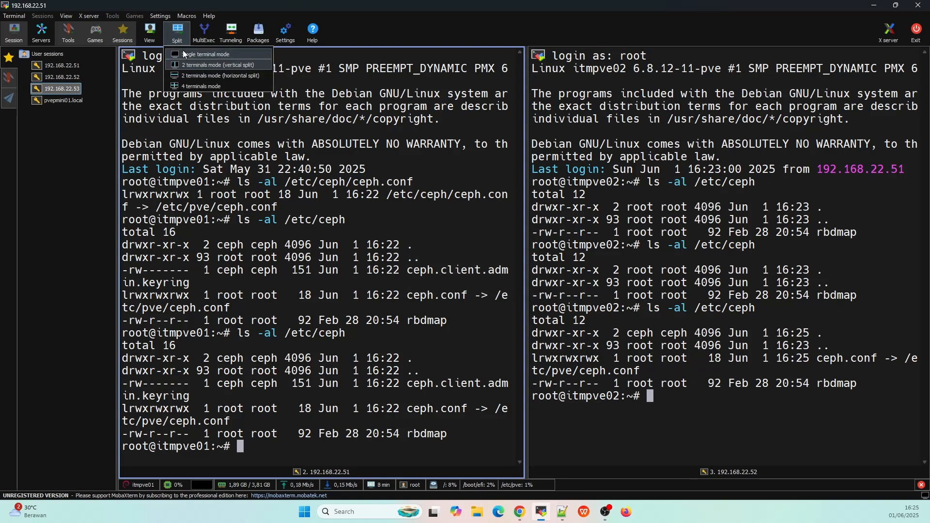
pyautogui.click(182, 50)
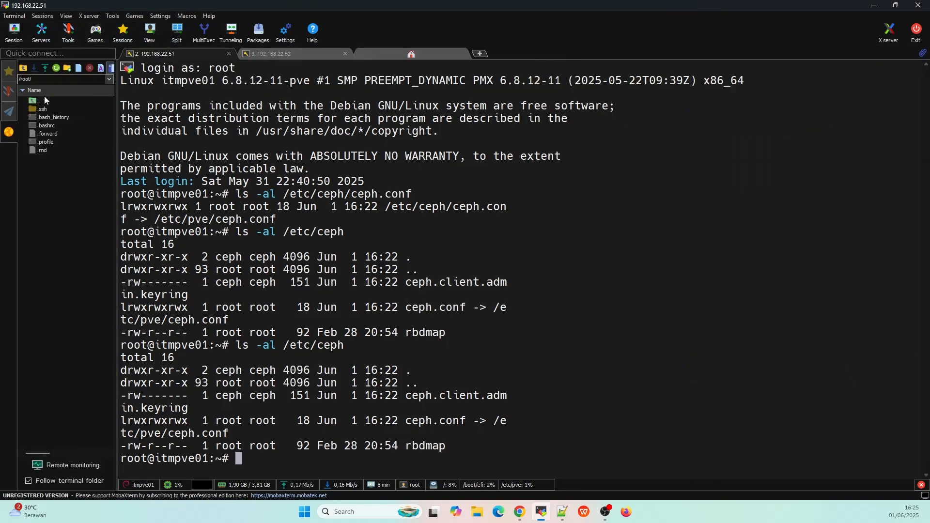
pyautogui.click(9, 72)
pyautogui.doubleClick(60, 100)
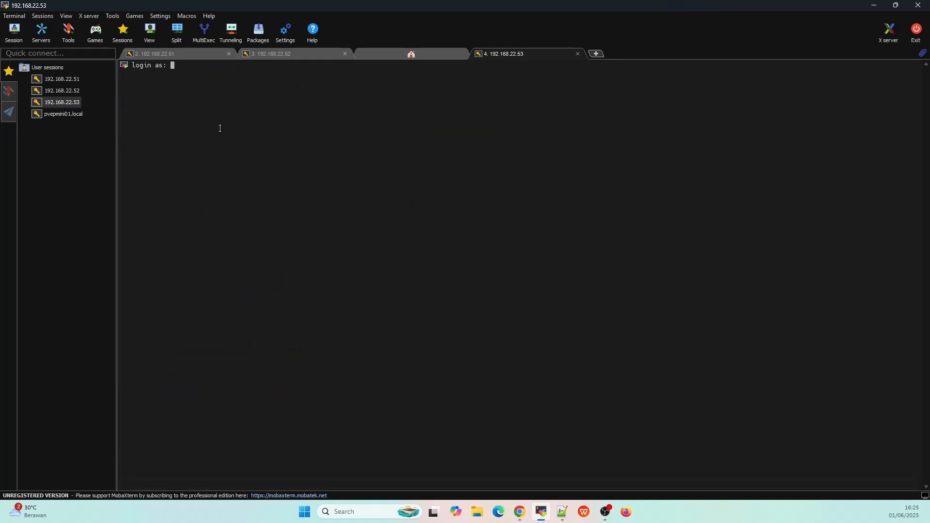
pyautogui.write('root')
pyautogui.press('Return')
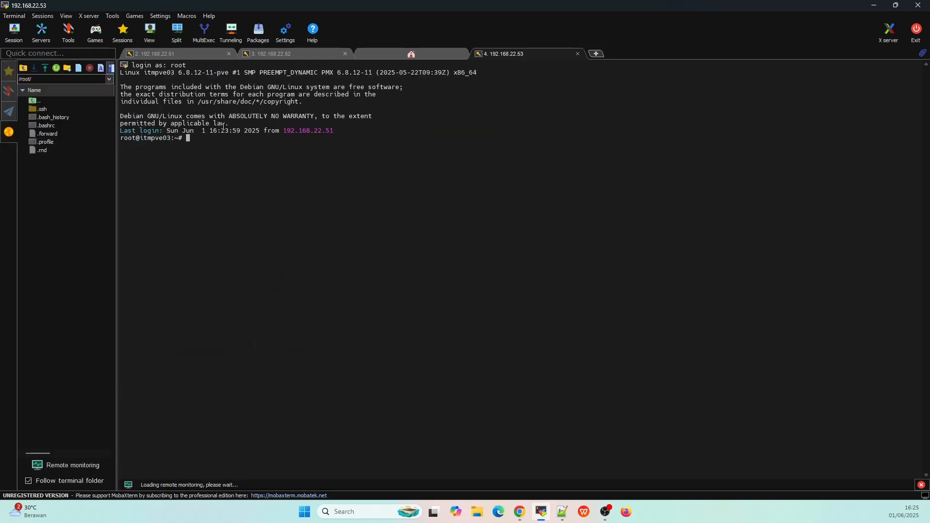
# - Run ls -al /etc/ceph on itmpve03, showing only rbdmap
pyautogui.press('BackSpace')
pyautogui.press('BackSpace')
pyautogui.keyDown('ctrl'); pyautogui.scroll(3, 228, 152); pyautogui.keyUp('ctrl')
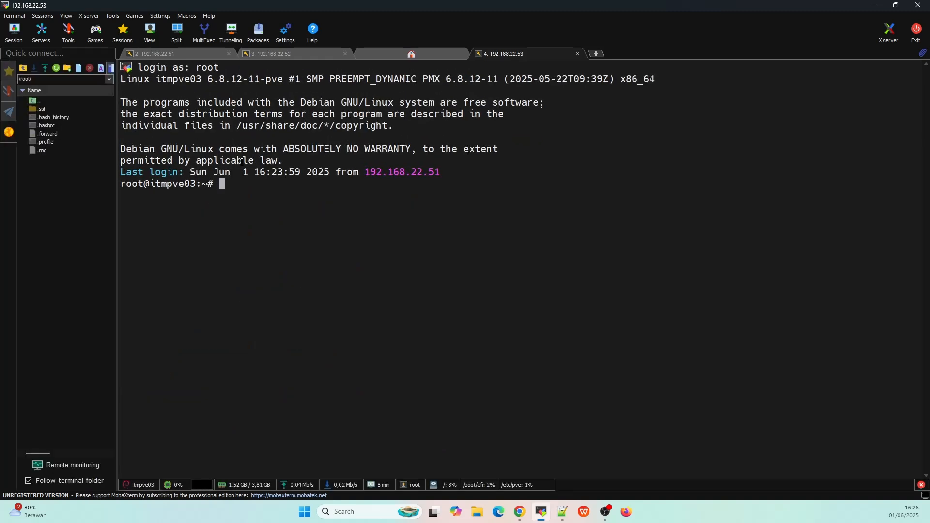
pyautogui.write('l')
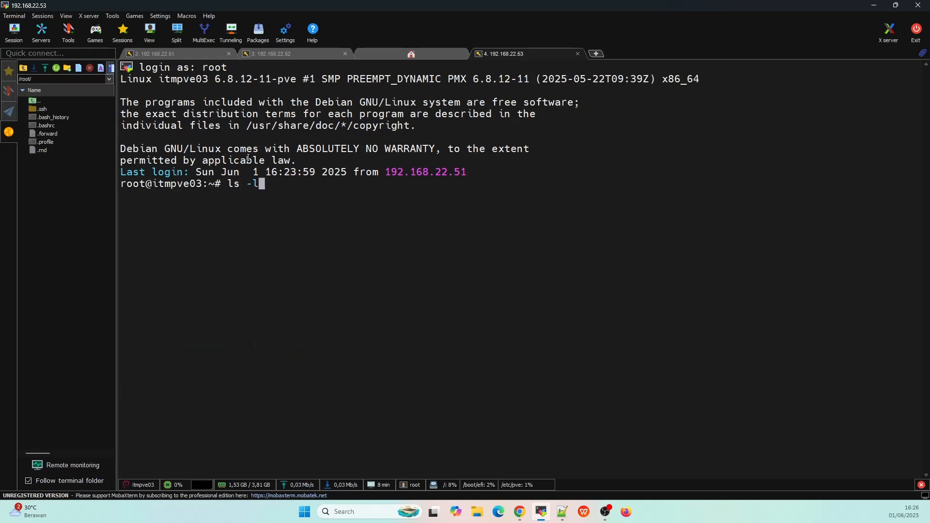
pyautogui.write('s -al /etc/ceph')
pyautogui.press('Return')
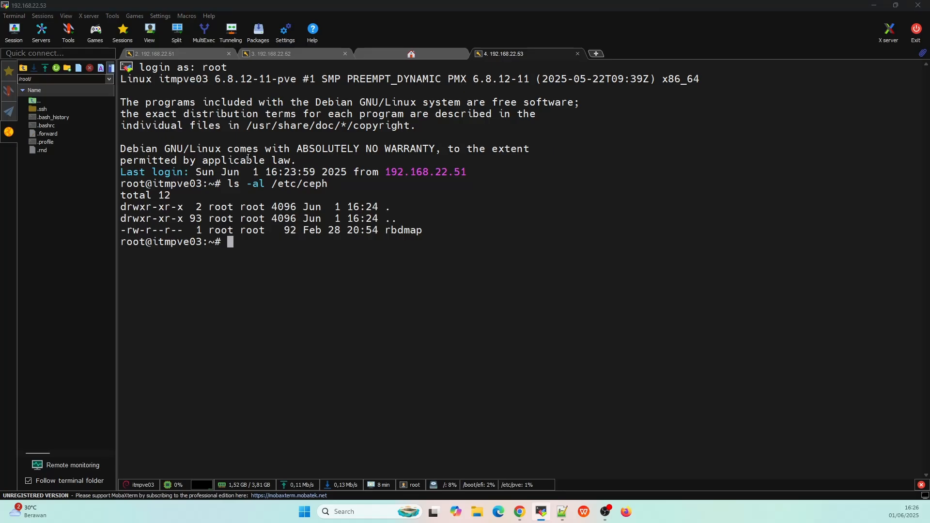
pyautogui.hotkey('alt', 'Tab')
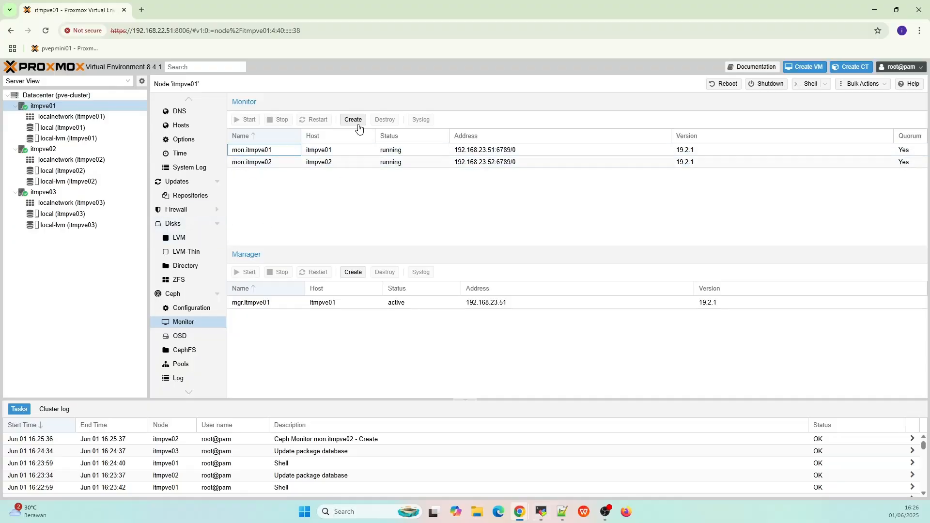
# - Cancel a monitor creation and check itmpve01's Ceph configuration and health overview
pyautogui.click(357, 121)
pyautogui.press('Escape')
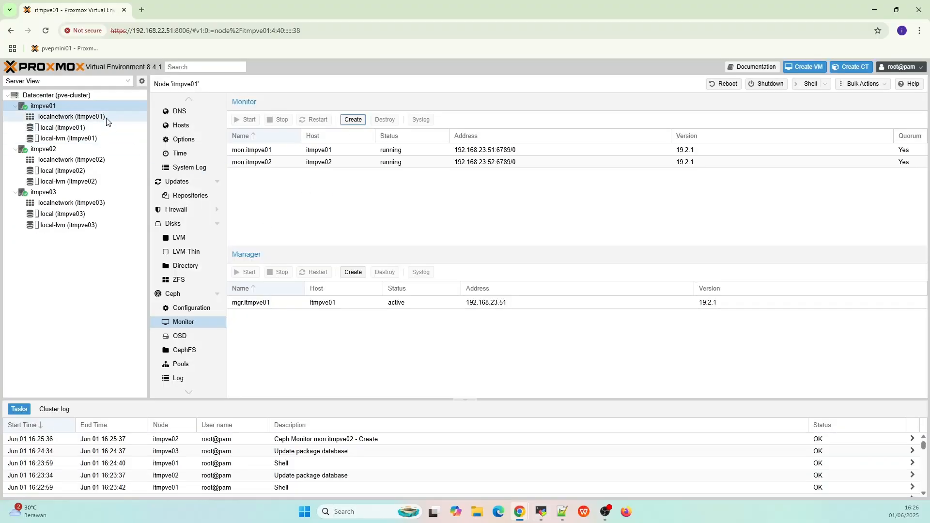
pyautogui.click(175, 310)
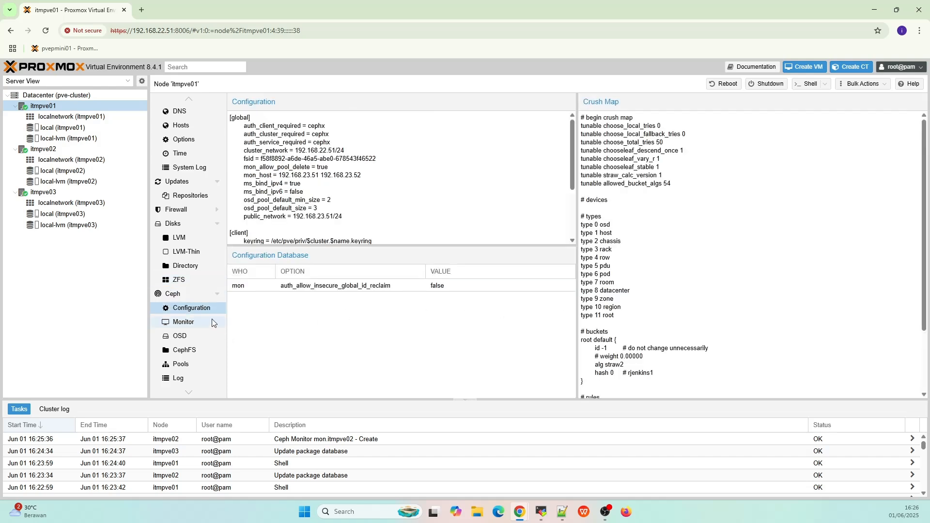
pyautogui.click(194, 293)
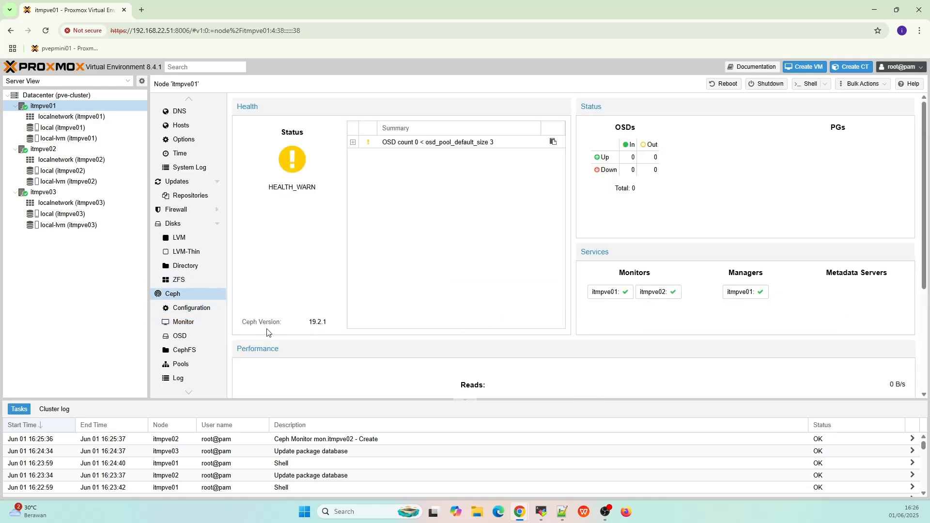
# - Create a new Ceph monitor with host itmpve03
pyautogui.click(183, 321)
pyautogui.click(353, 120)
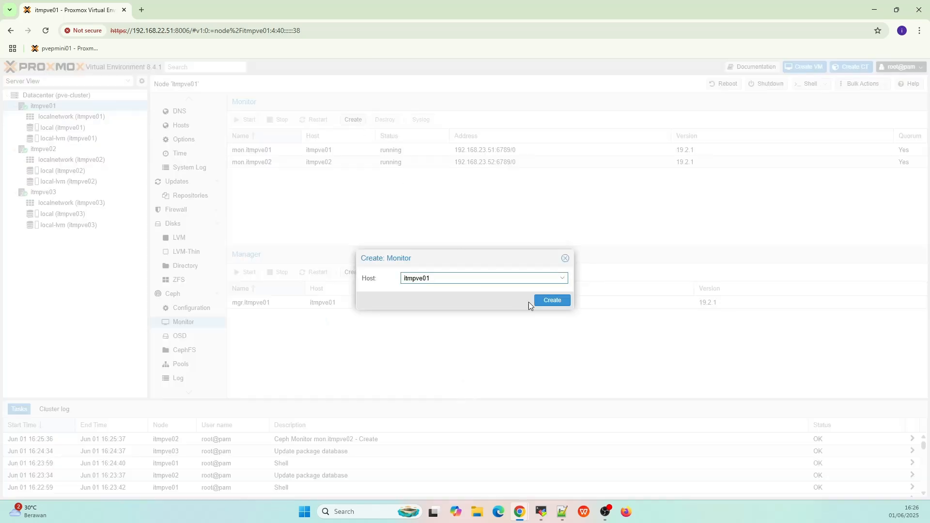
pyautogui.click(562, 278)
pyautogui.click(480, 328)
pyautogui.click(552, 300)
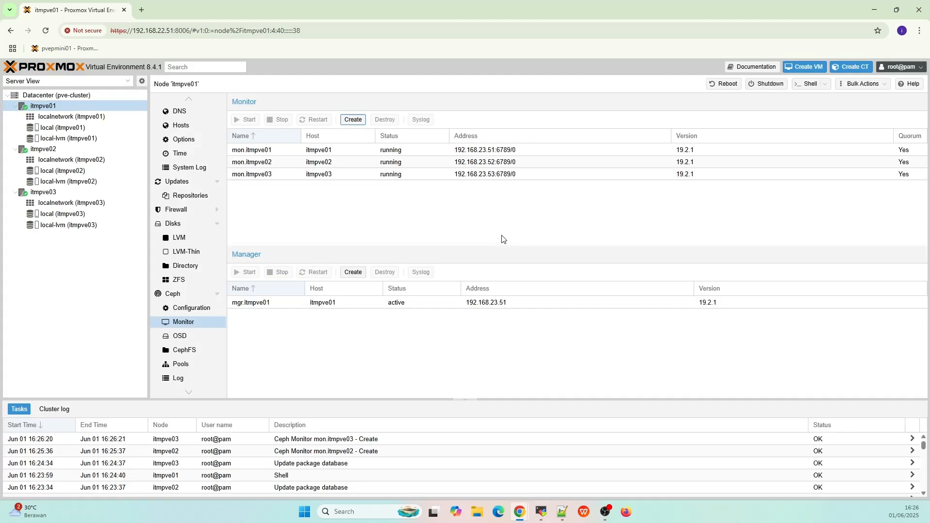
# - Rerun ls -al /etc/ceph on itmpve03 to confirm the ceph.conf symlink now exists
pyautogui.hotkey('alt', 'Tab')
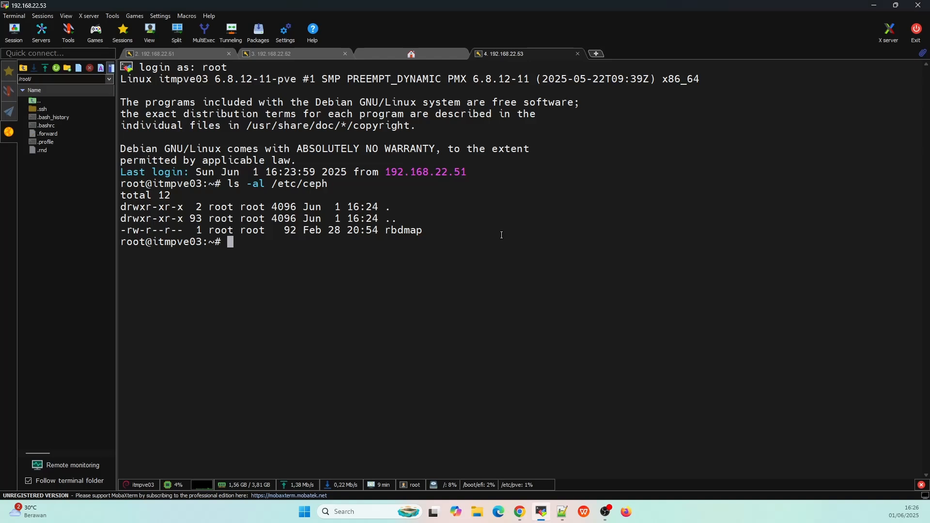
pyautogui.press('Up')
pyautogui.press('Return')
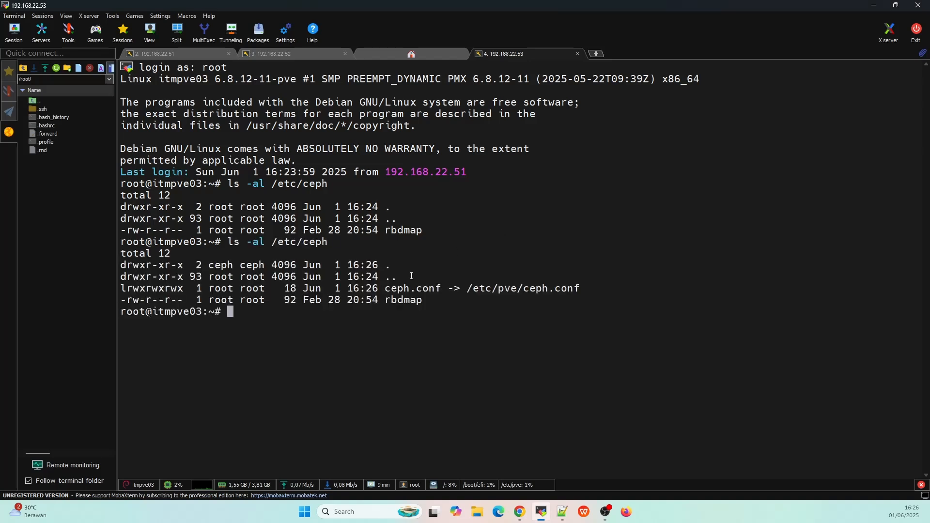
pyautogui.moveTo(391, 286); pyautogui.dragTo(580, 287)
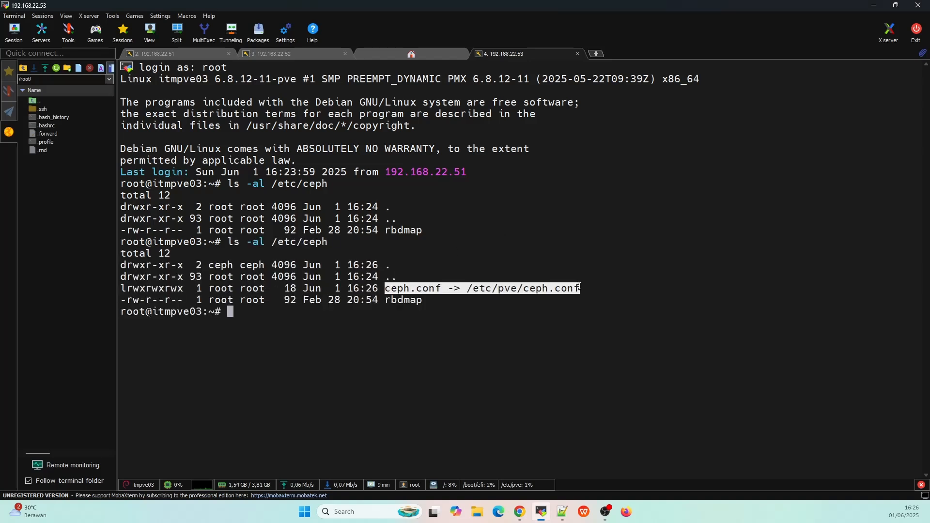
pyautogui.click(544, 245)
pyautogui.hotkey('alt', 'Tab')
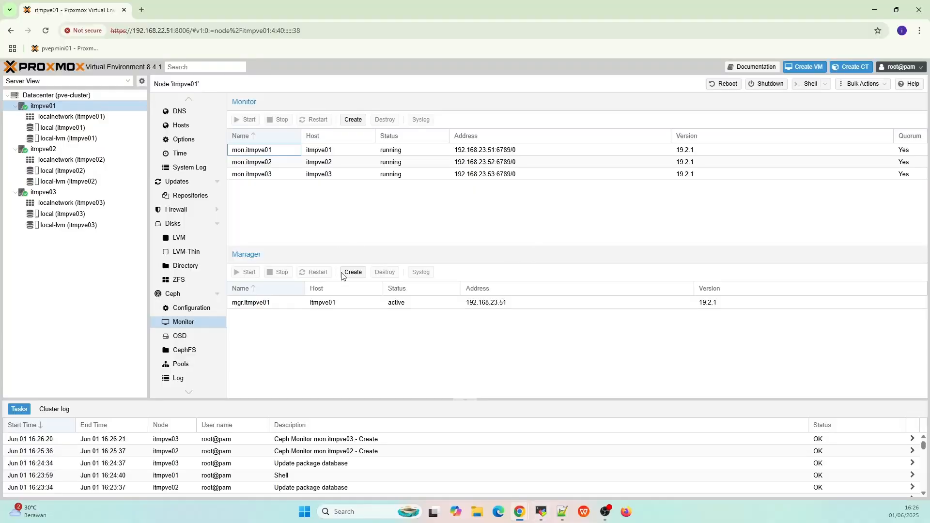
# - Create two Ceph managers, one with host itmpve02 and one with host itmpve03
pyautogui.click(350, 272)
pyautogui.click(563, 279)
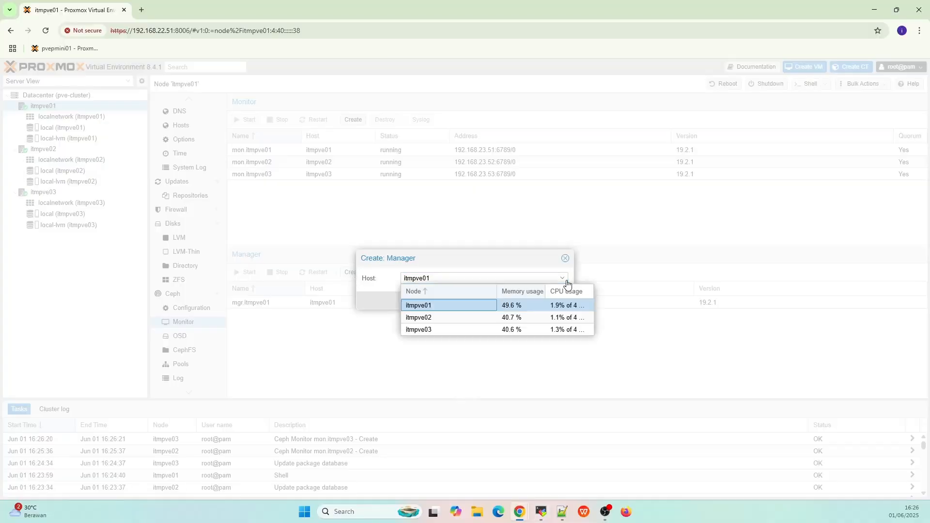
pyautogui.click(538, 316)
pyautogui.click(550, 301)
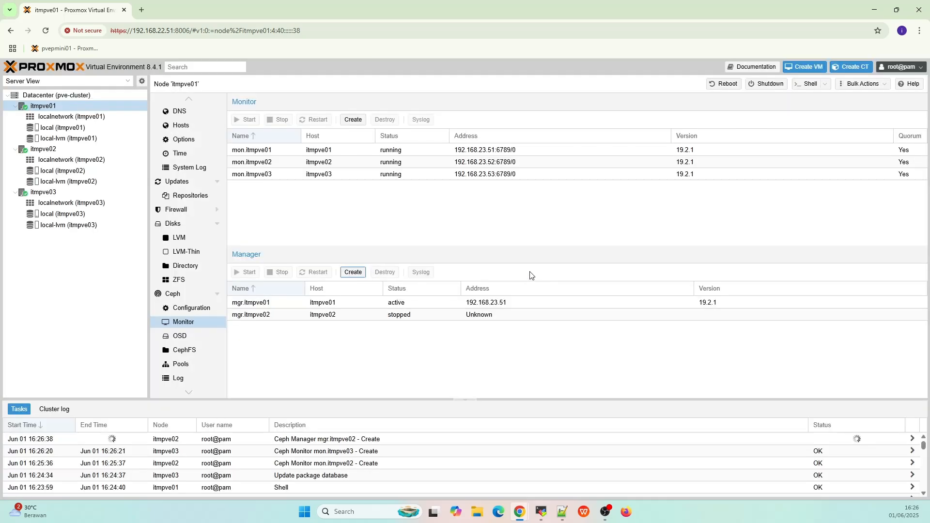
pyautogui.click(353, 272)
pyautogui.click(558, 280)
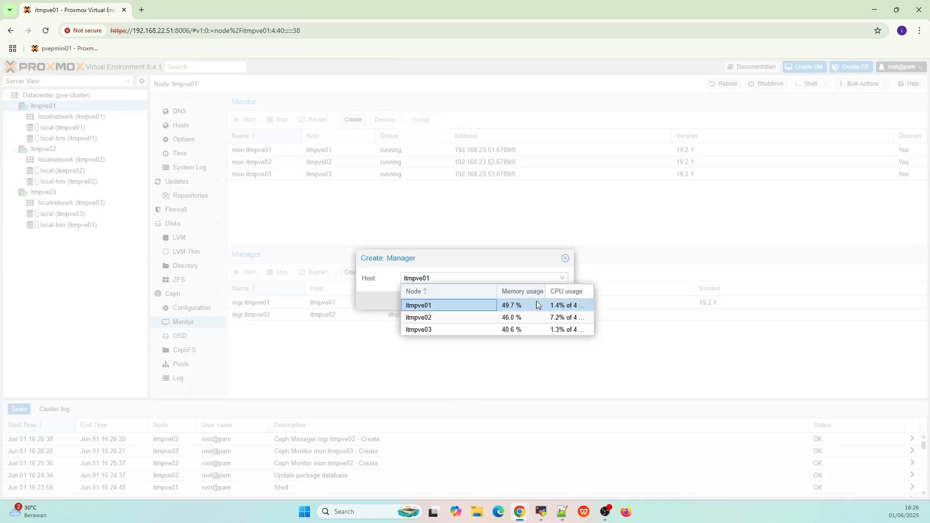
pyautogui.click(519, 328)
pyautogui.click(547, 301)
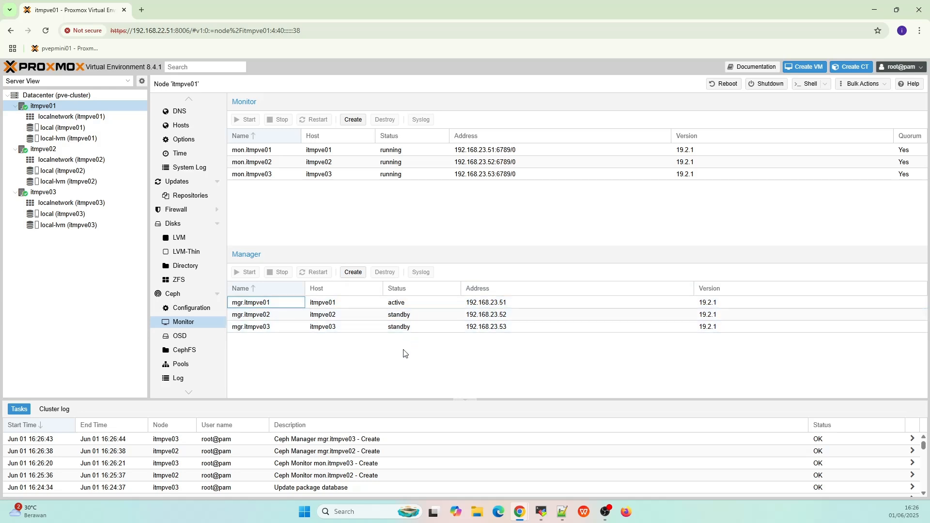
# - Create a Ceph OSD on itmpve01 using disk /dev/sdb
pyautogui.click(180, 295)
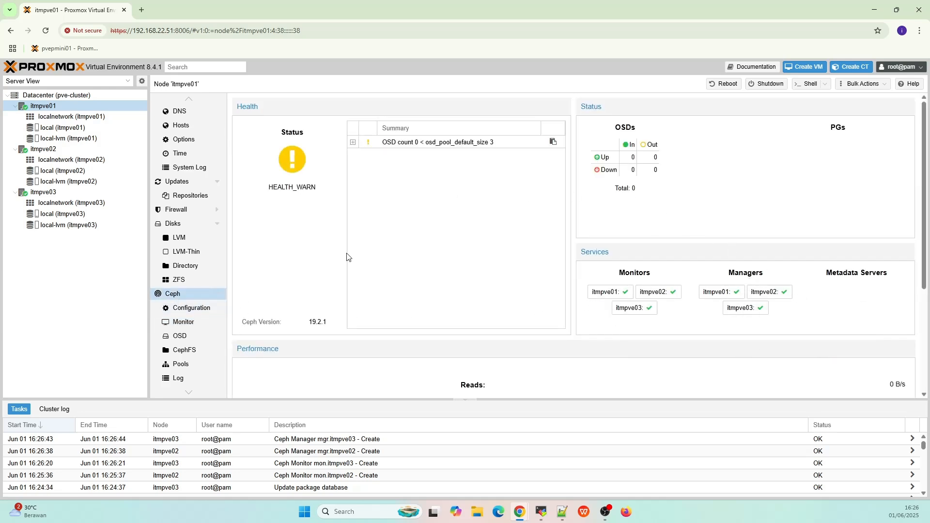
pyautogui.click(200, 338)
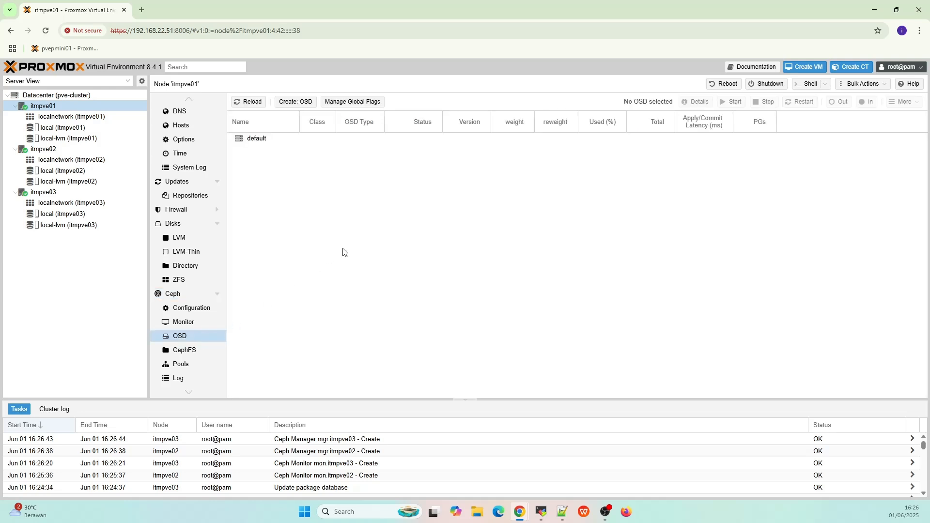
pyautogui.click(302, 107)
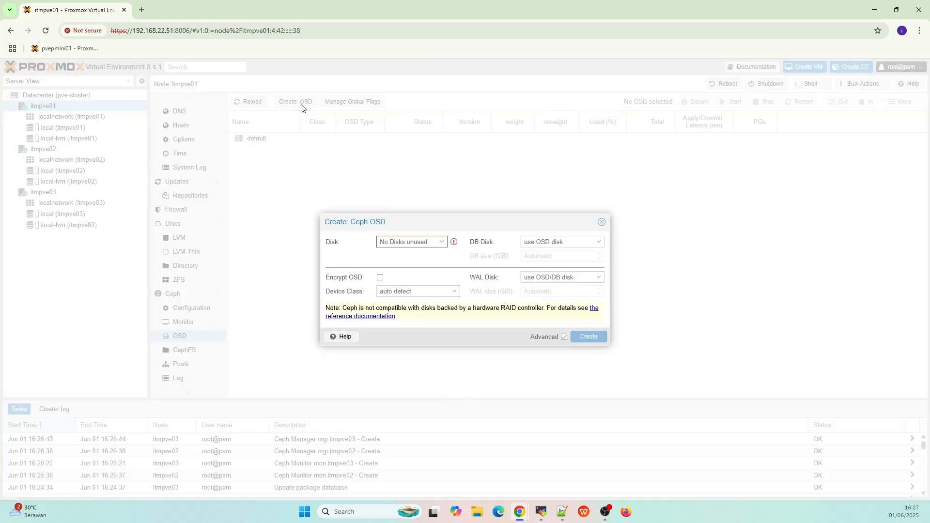
pyautogui.click(453, 243)
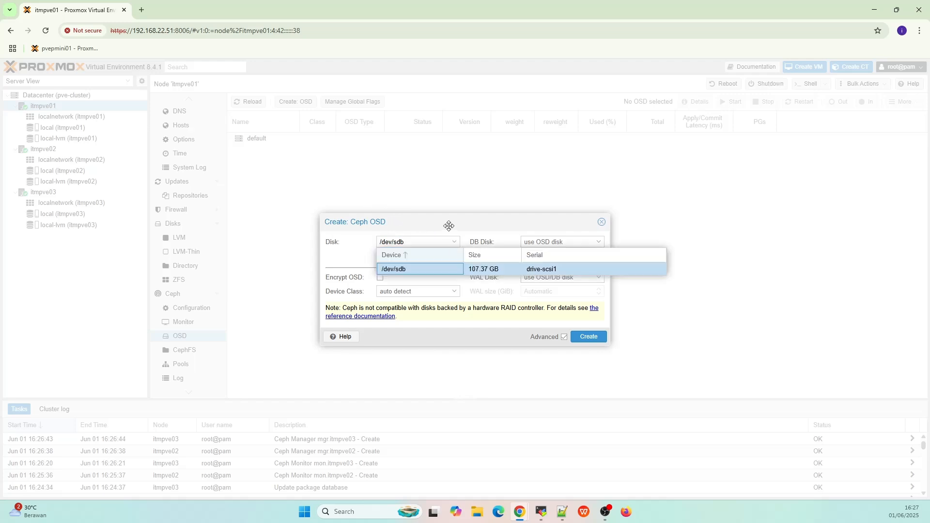
pyautogui.click(498, 290)
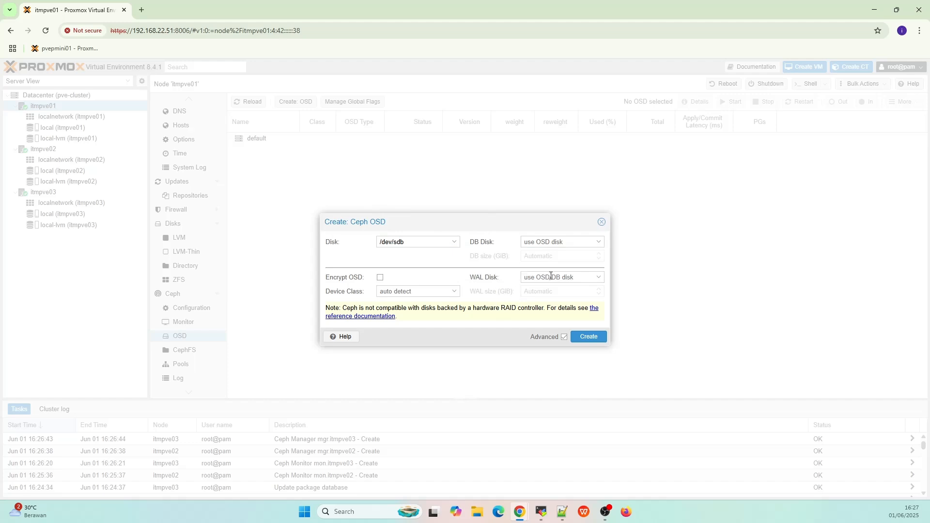
pyautogui.click(587, 337)
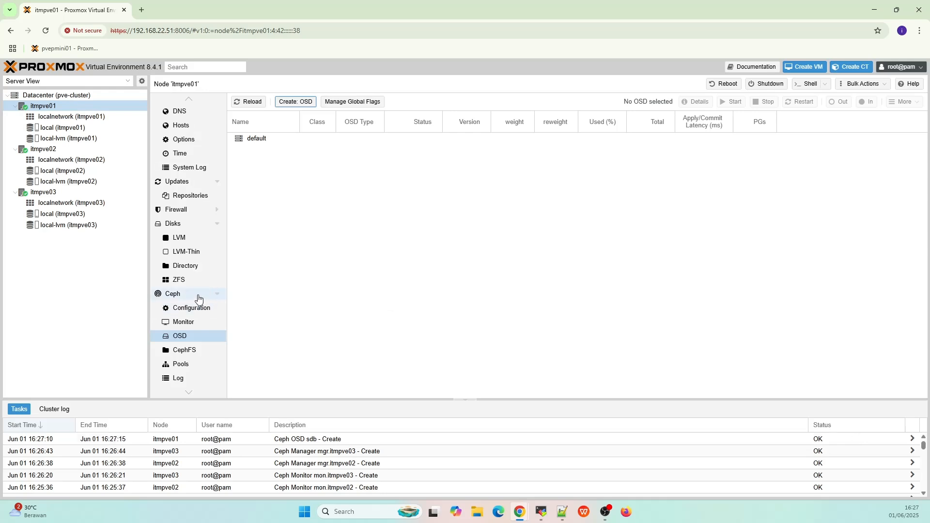
# - Check Ceph health and confirm osd.0 appears in itmpve01's OSD list
pyautogui.click(196, 295)
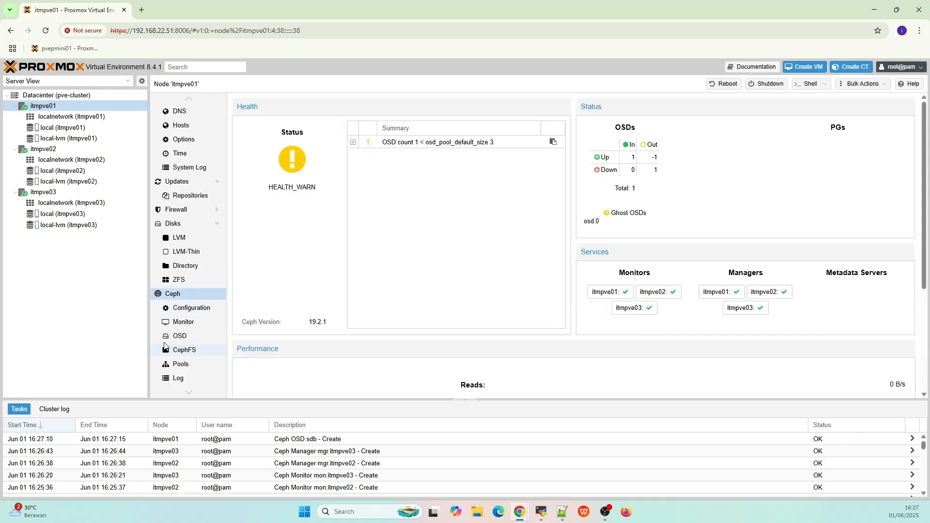
pyautogui.click(179, 336)
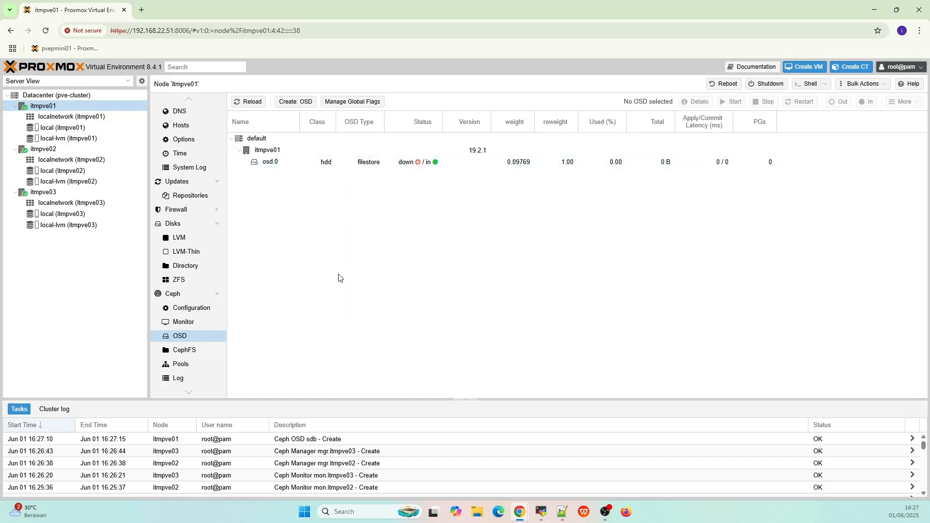
pyautogui.scroll(-2, 201, 322)
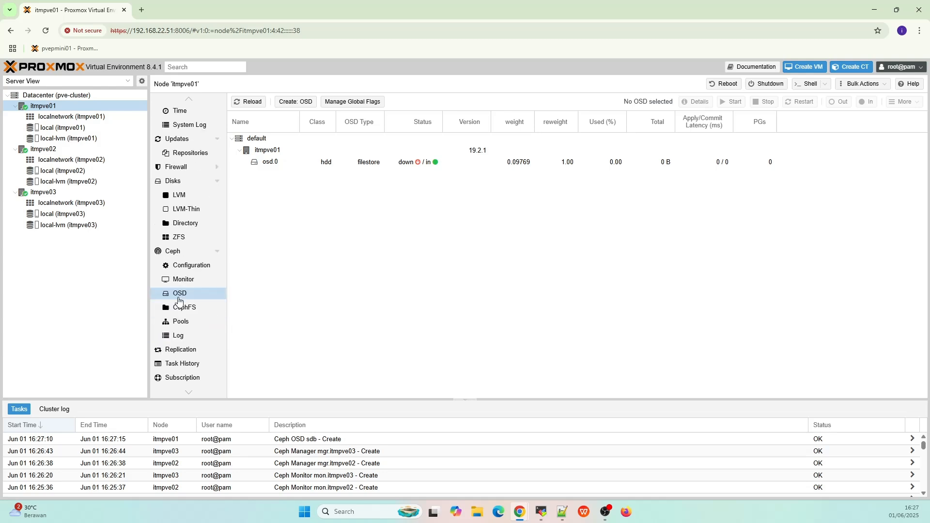
# - Go to node itmpve02's Ceph OSD page
pyautogui.click(71, 150)
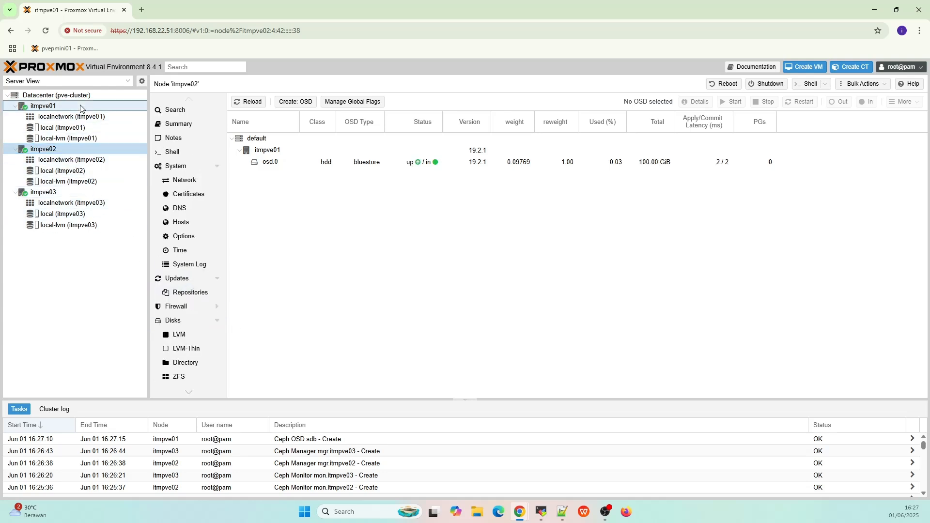
pyautogui.click(54, 106)
pyautogui.click(80, 149)
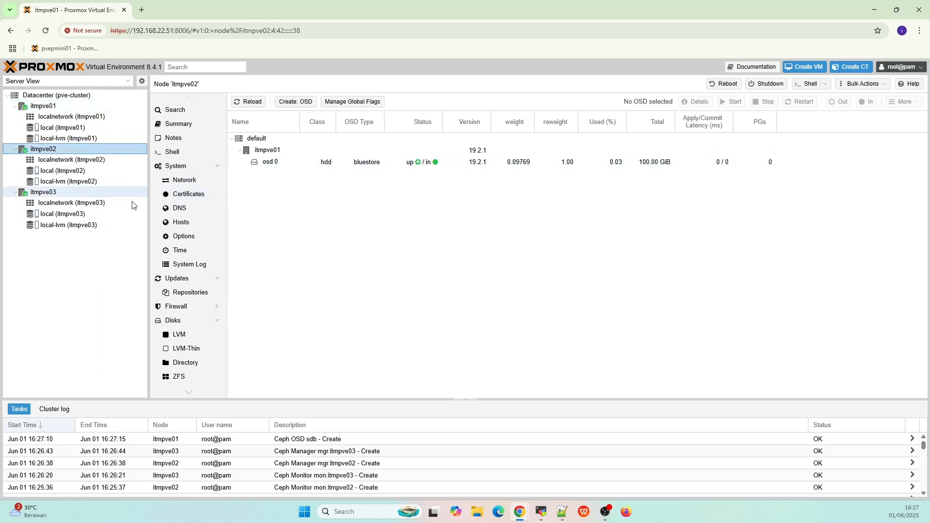
pyautogui.scroll(-3, 192, 310)
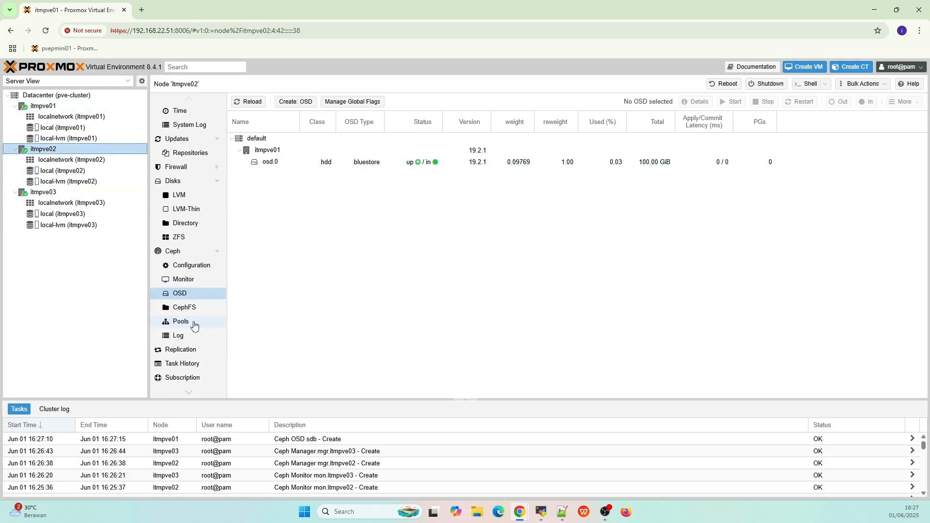
pyautogui.click(194, 297)
pyautogui.click(193, 280)
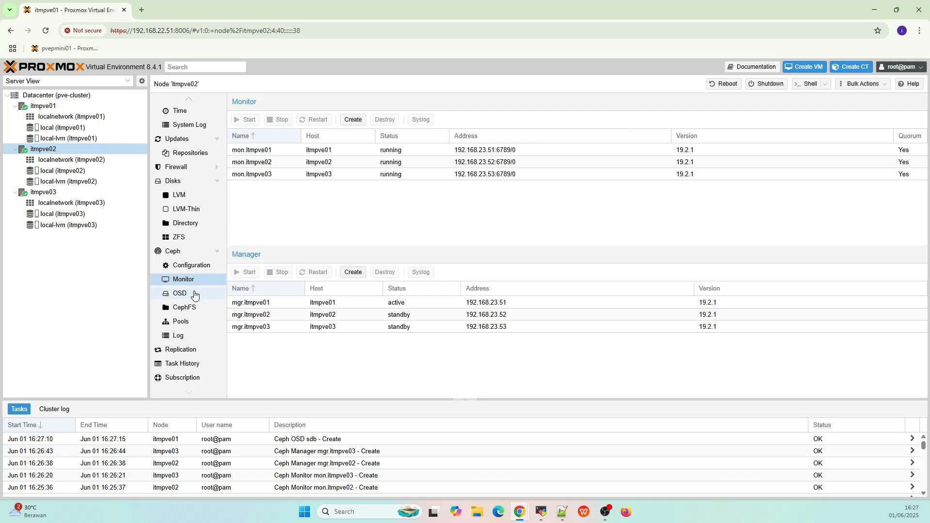
pyautogui.click(193, 293)
# - Create an OSD from itmpve02's /dev/sdb disk, then select node itmpve03
pyautogui.click(292, 104)
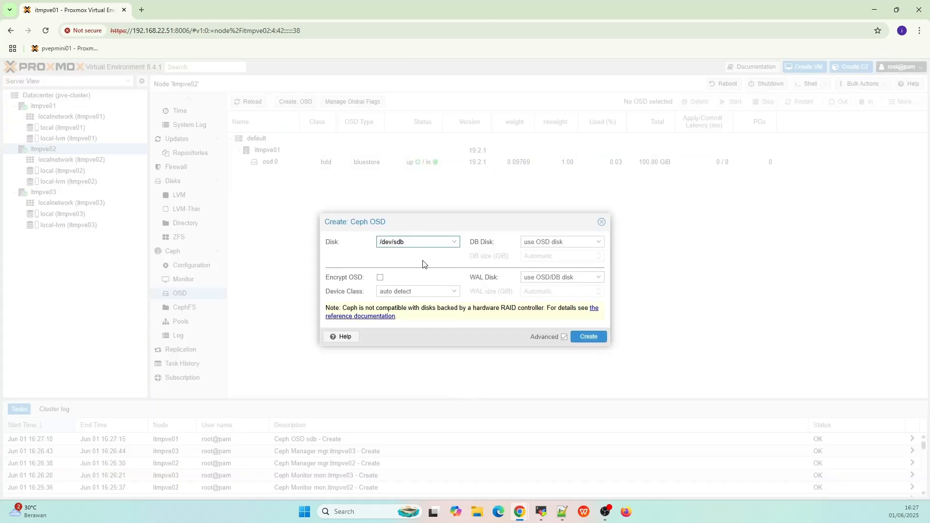
pyautogui.click(589, 337)
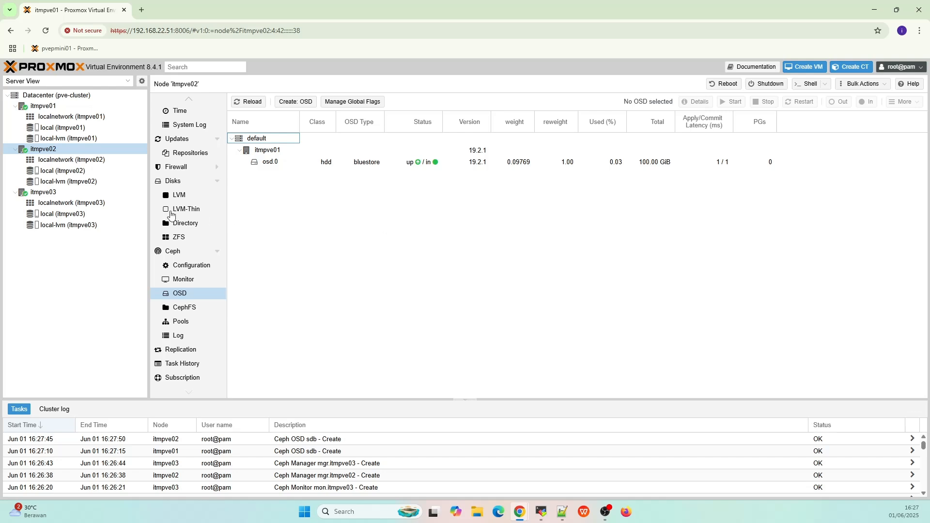
pyautogui.click(97, 192)
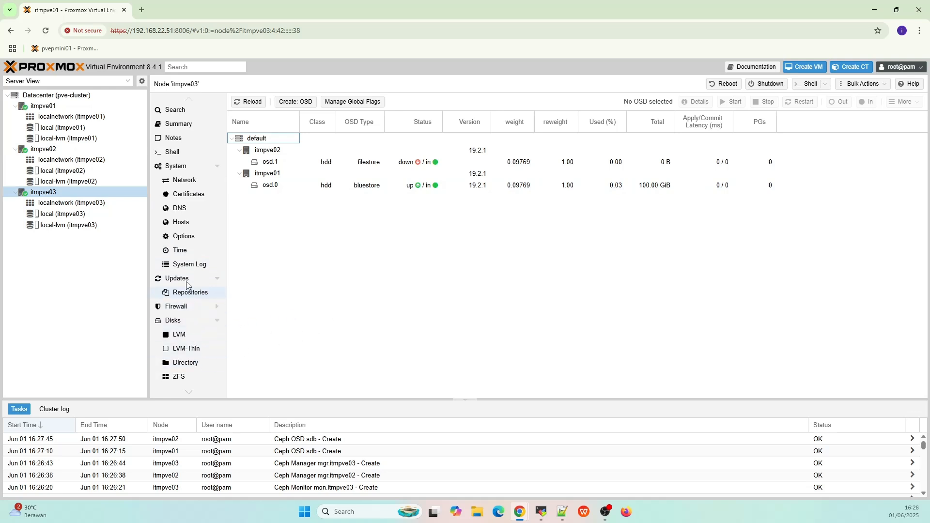
# - Review itmpve03's Ceph OSD list and health dashboard
pyautogui.scroll(-3, 186, 253)
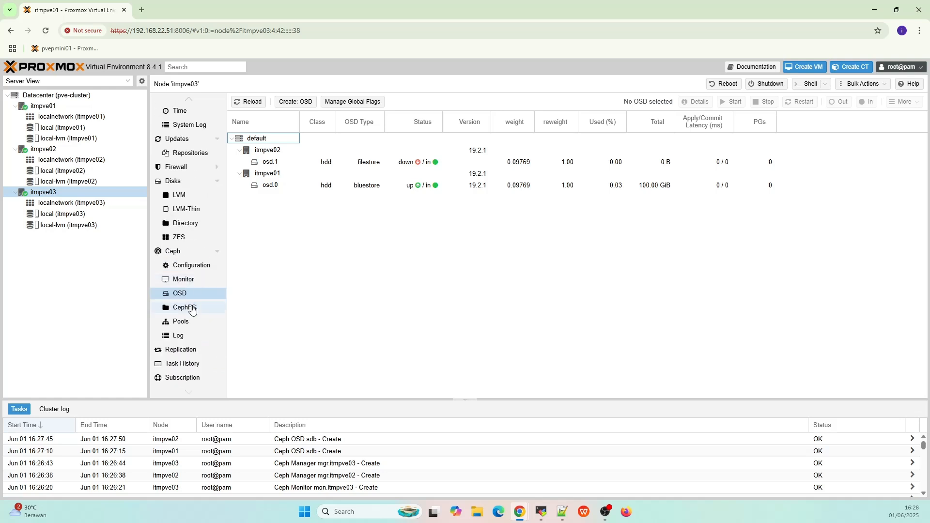
pyautogui.click(192, 313)
pyautogui.click(186, 296)
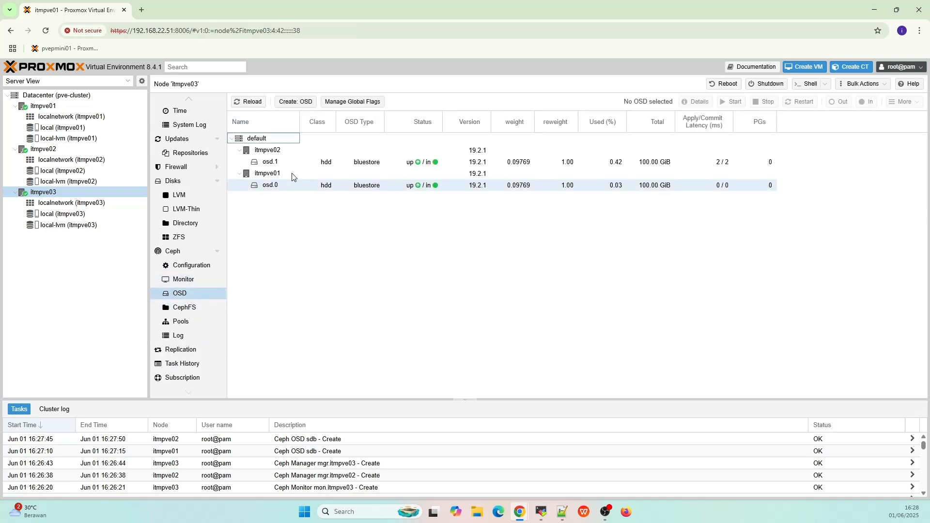
pyautogui.click(173, 251)
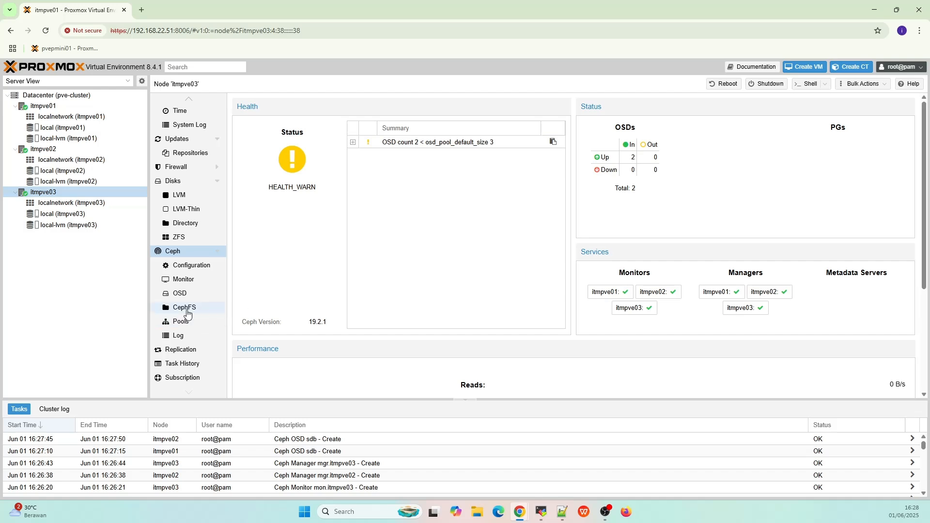
# - Create an OSD on itmpve03's /dev/sdb and confirm HEALTH_OK with 3 OSDs up
pyautogui.click(180, 293)
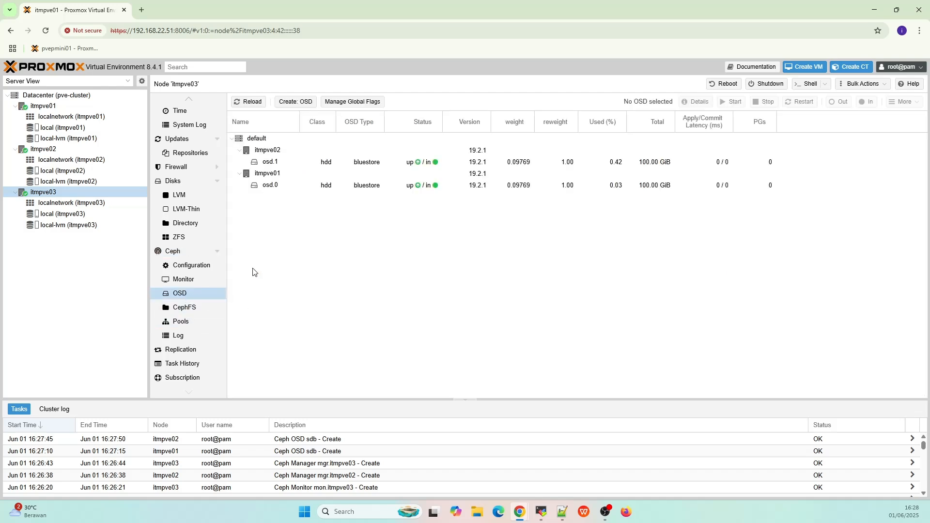
pyautogui.click(297, 103)
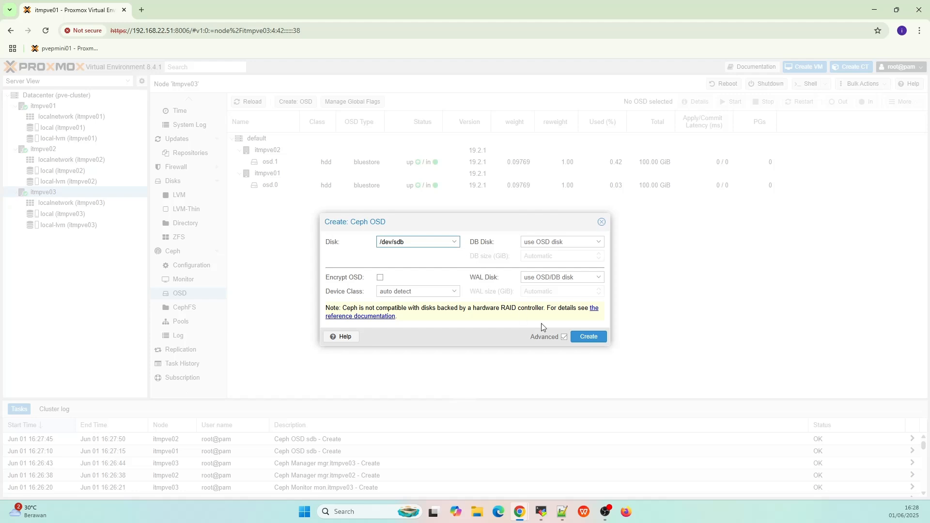
pyautogui.click(584, 338)
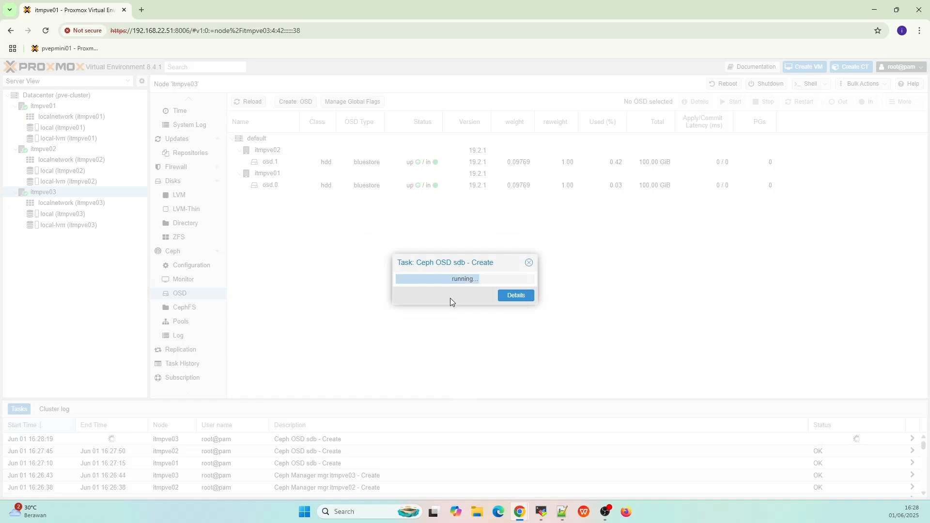
pyautogui.click(197, 254)
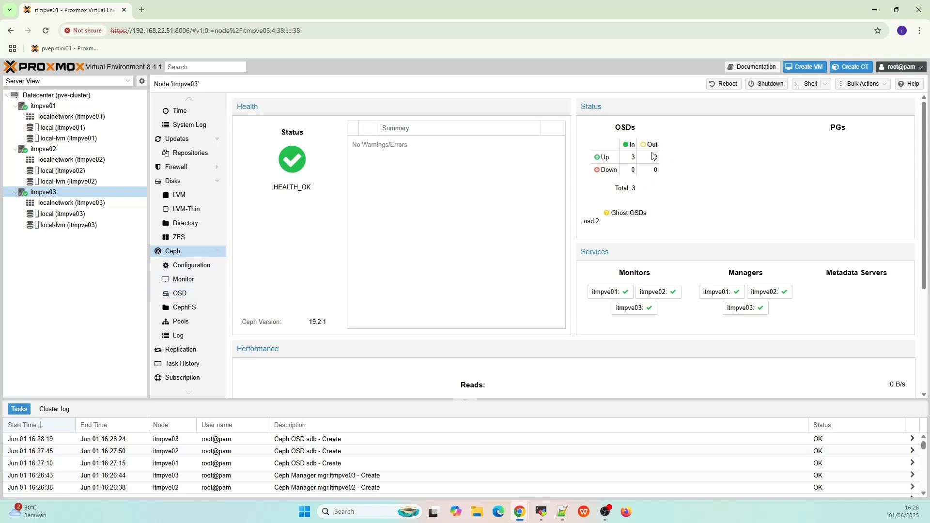
# - Create Ceph pool cephpool1 (size 3/2, 128 PGs), added as storage on all nodes
pyautogui.click(198, 297)
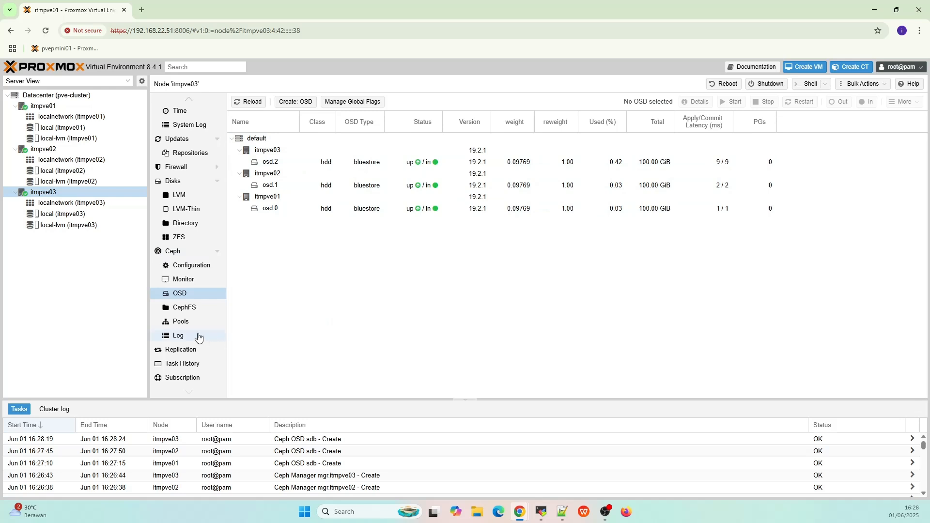
pyautogui.click(185, 324)
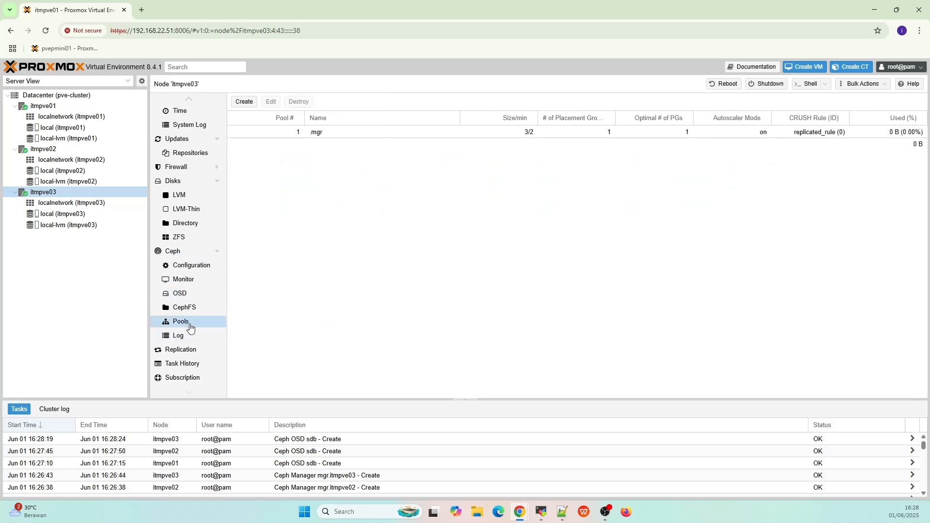
pyautogui.click(252, 105)
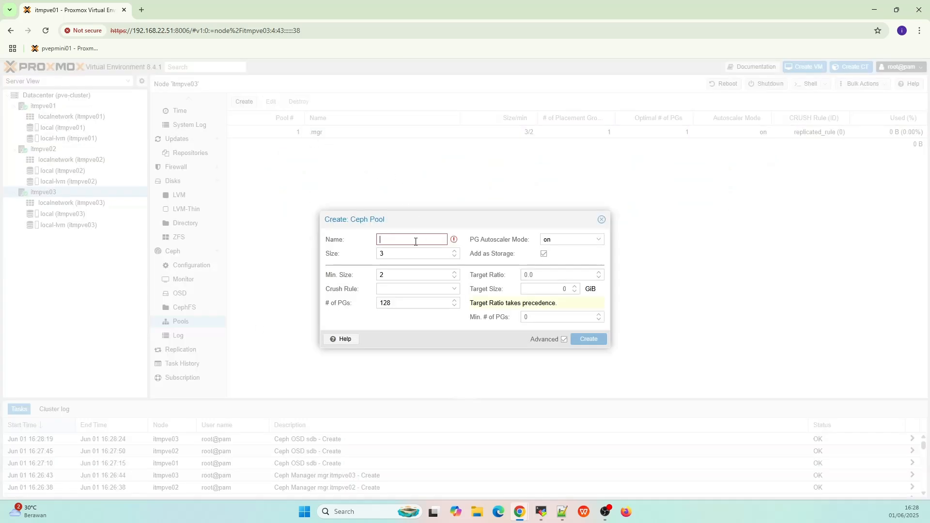
pyautogui.write('cephpool1')
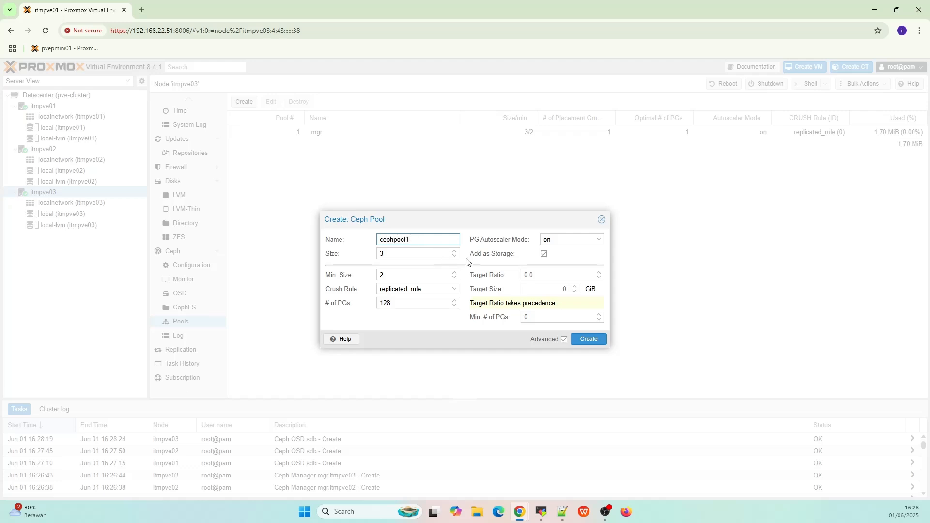
pyautogui.click(587, 340)
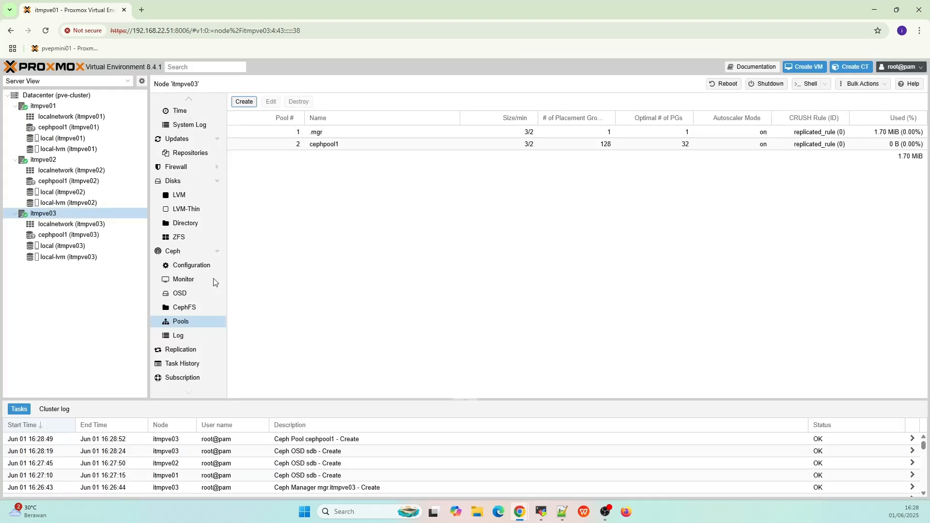
# - Check the Ceph status reads HEALTH_OK from itmpve01, itmpve02 and itmpve03
pyautogui.click(181, 252)
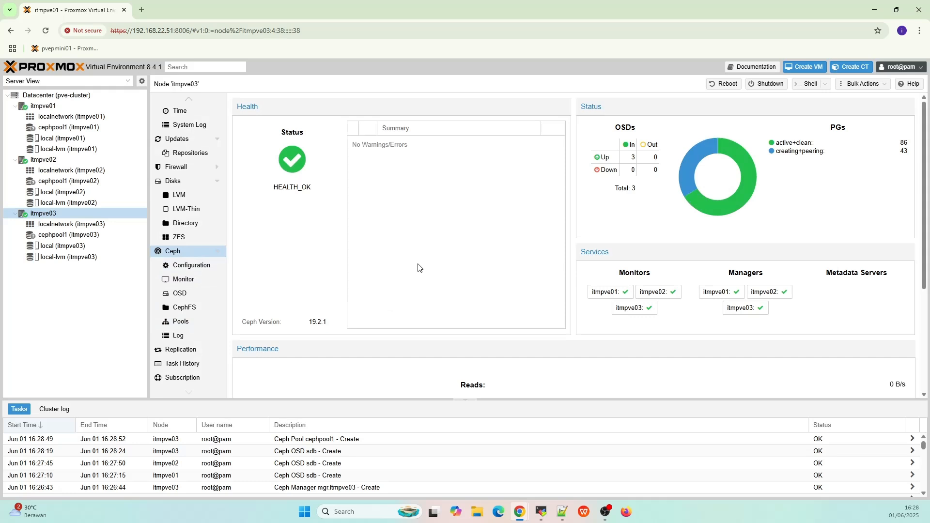
pyautogui.click(83, 161)
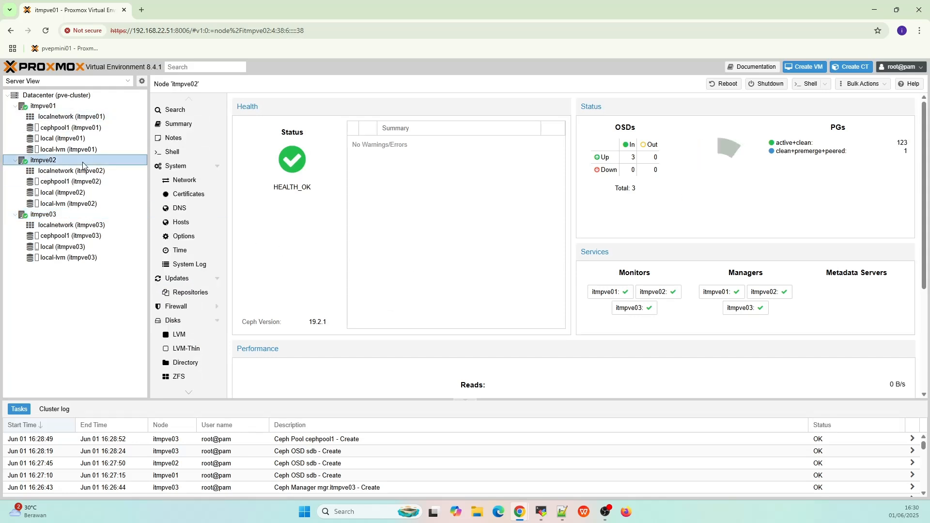
pyautogui.click(77, 108)
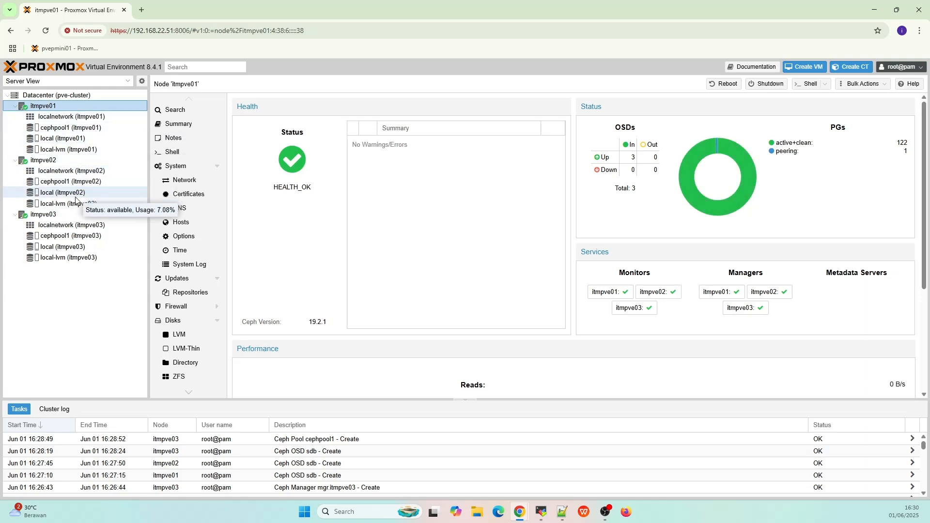
pyautogui.click(74, 214)
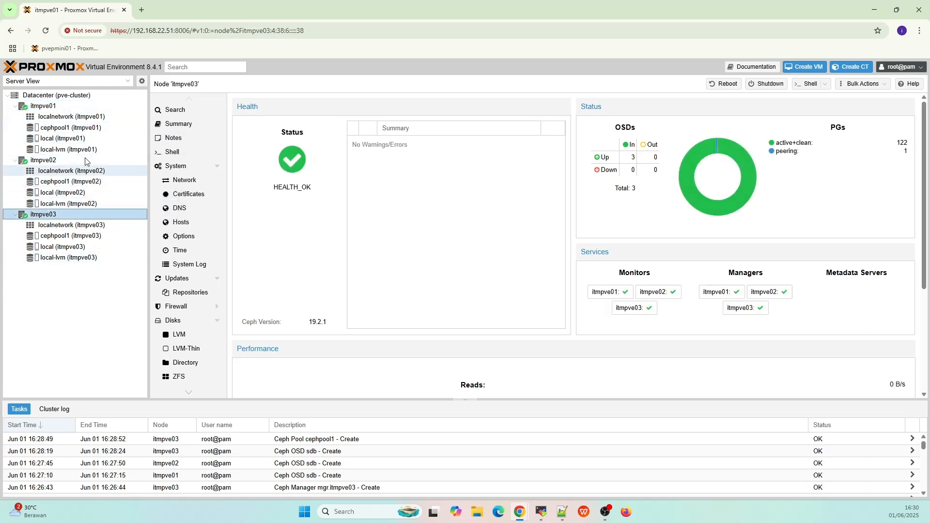
pyautogui.click(76, 108)
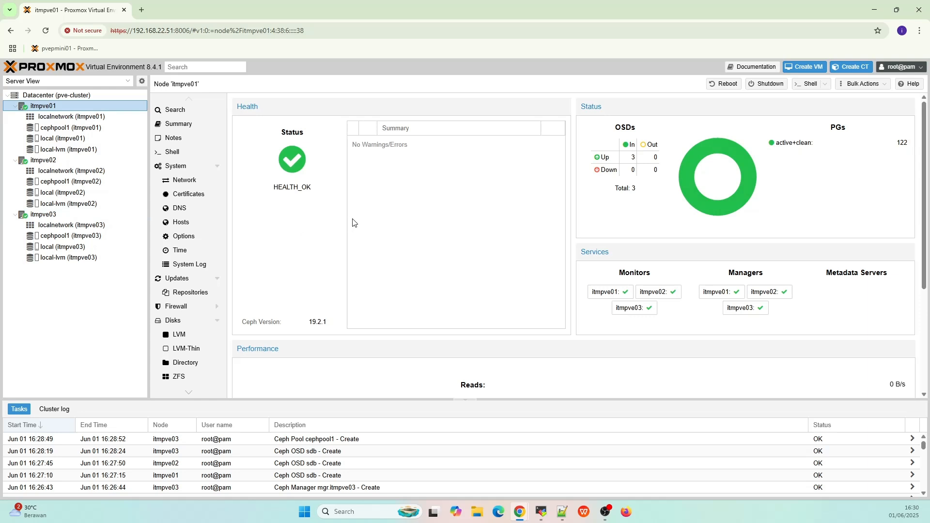
# - Confirm cephpool1 on itmpve01 holds no VM disks or CT volumes, then return to itmpve01
pyautogui.click(94, 132)
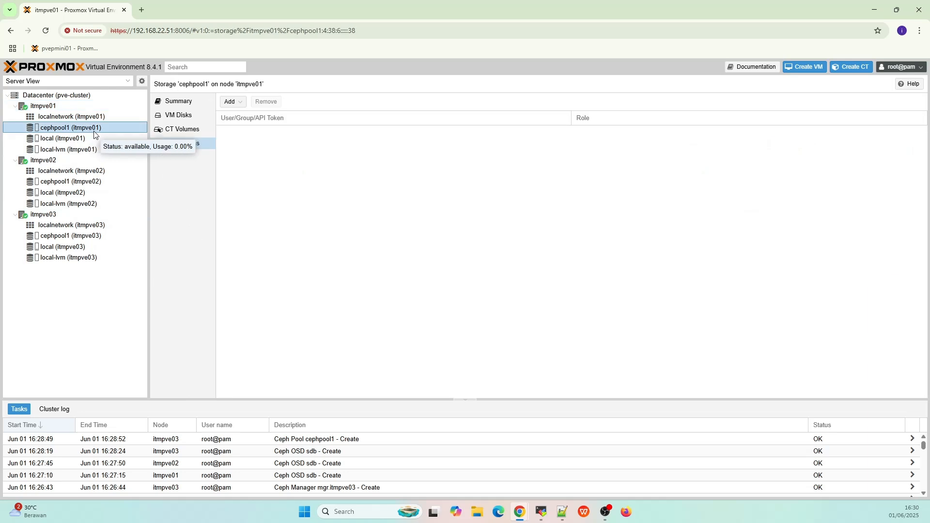
pyautogui.click(172, 118)
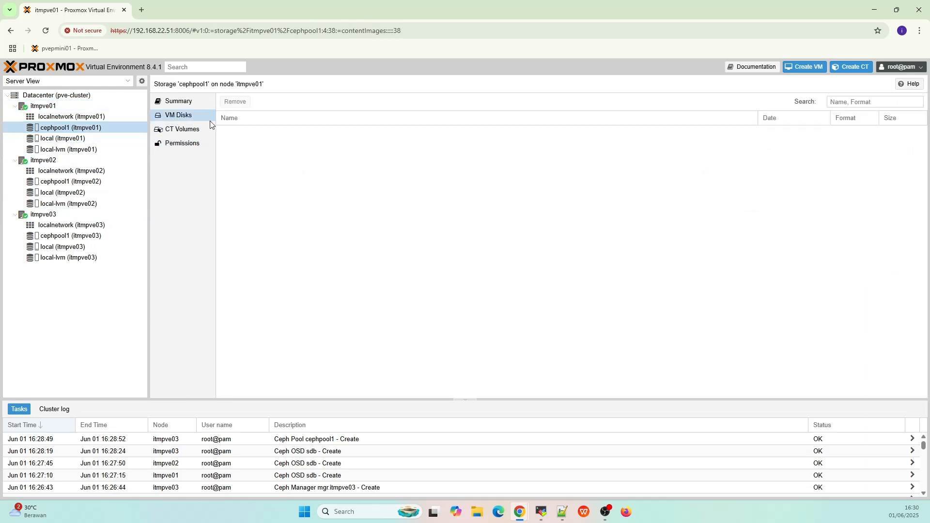
pyautogui.click(183, 129)
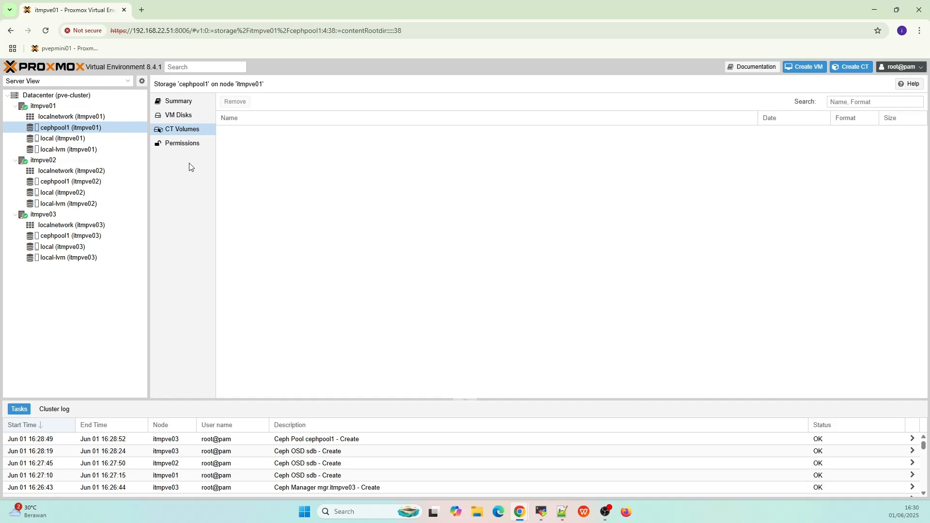
pyautogui.click(71, 107)
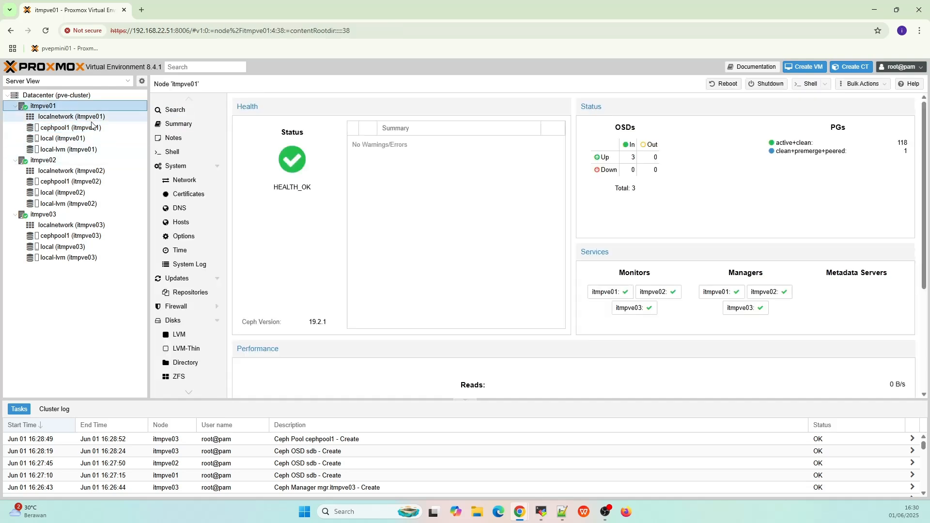
# - Start a new virtual machine named testvm1
pyautogui.click(813, 73)
pyautogui.click(431, 222)
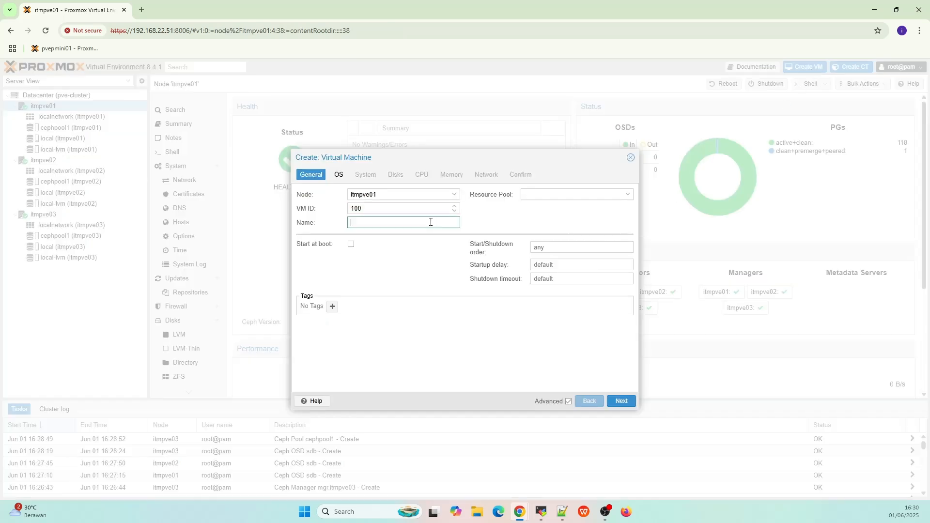
pyautogui.write('testvm1')
# - Use no install media and put the VM's 32 GiB disk on cephpool1
pyautogui.click(622, 401)
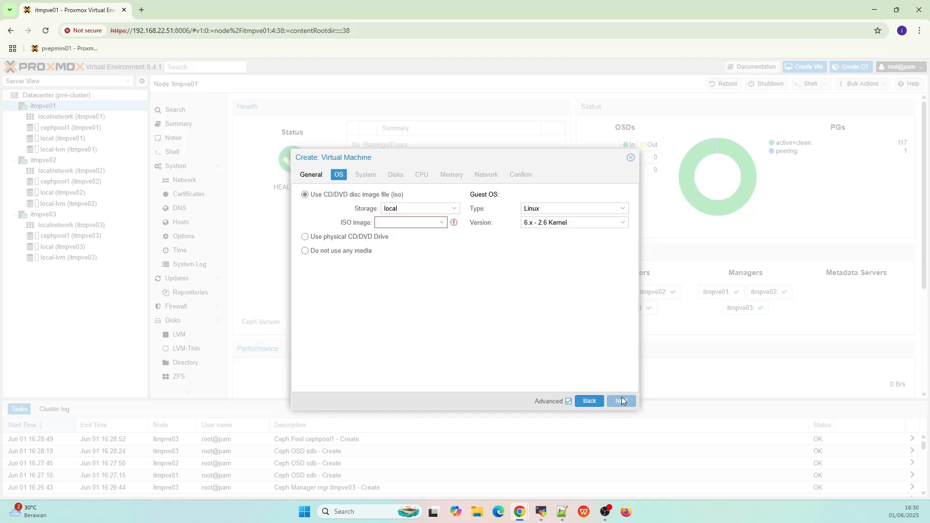
pyautogui.click(363, 252)
pyautogui.click(615, 402)
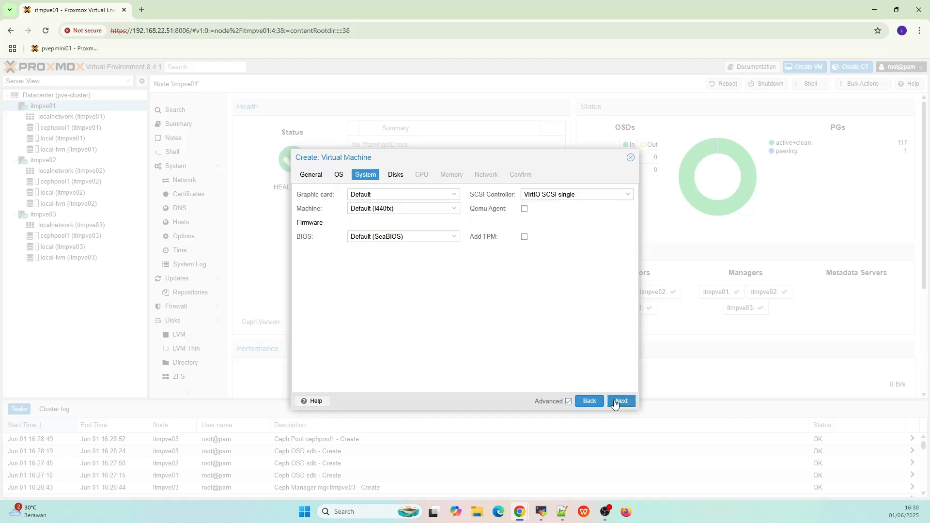
pyautogui.click(616, 403)
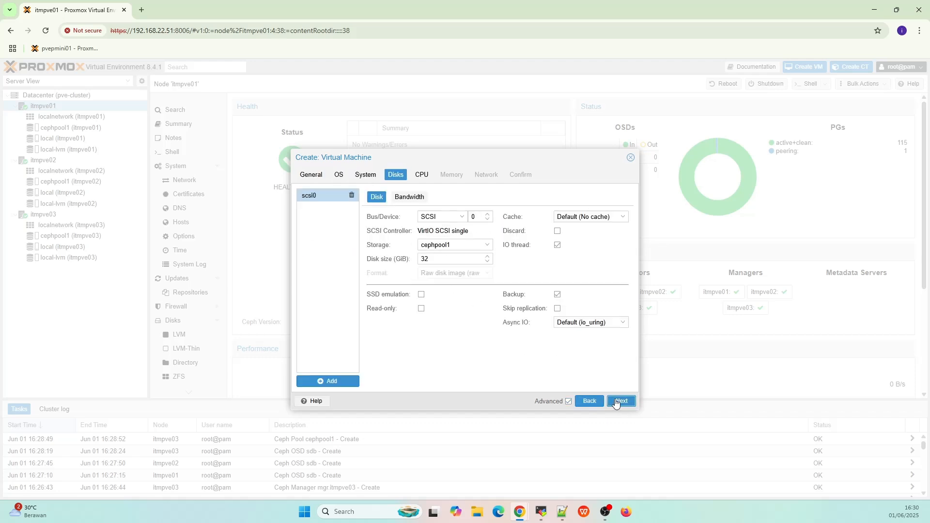
pyautogui.click(486, 246)
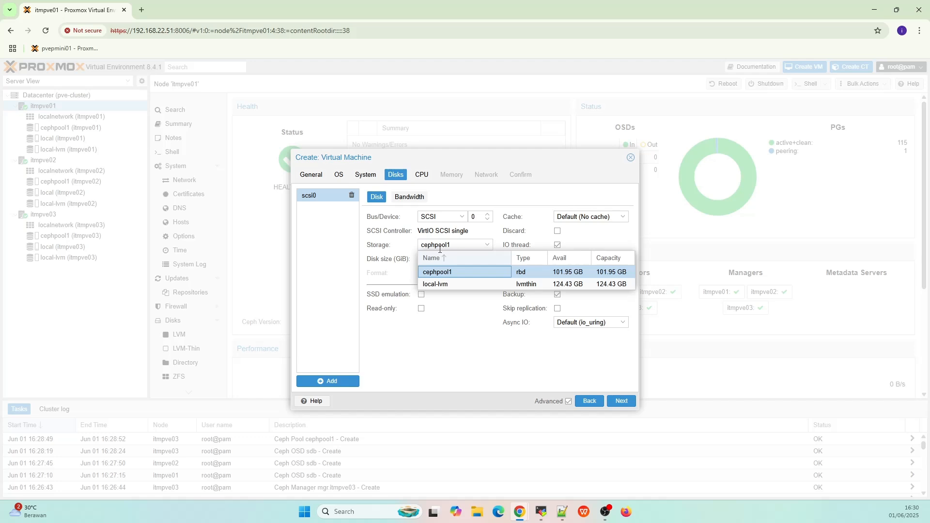
pyautogui.click(450, 274)
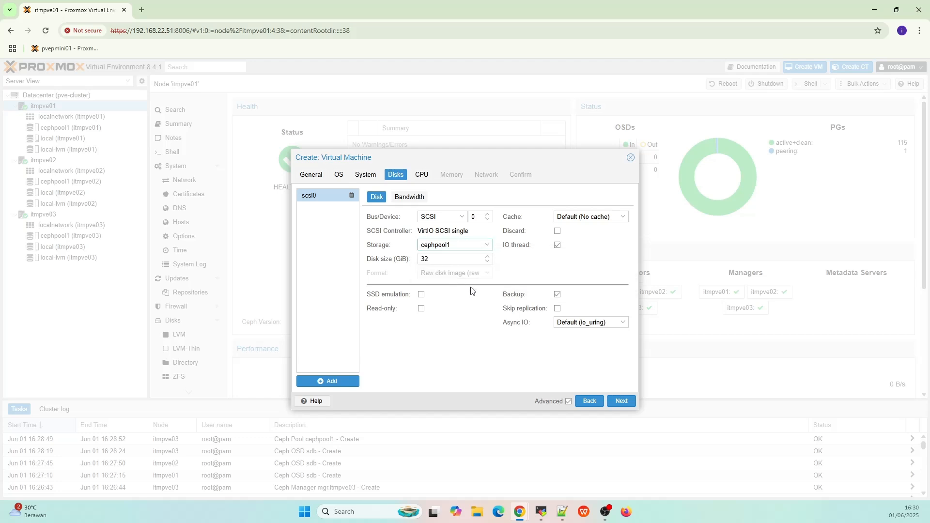